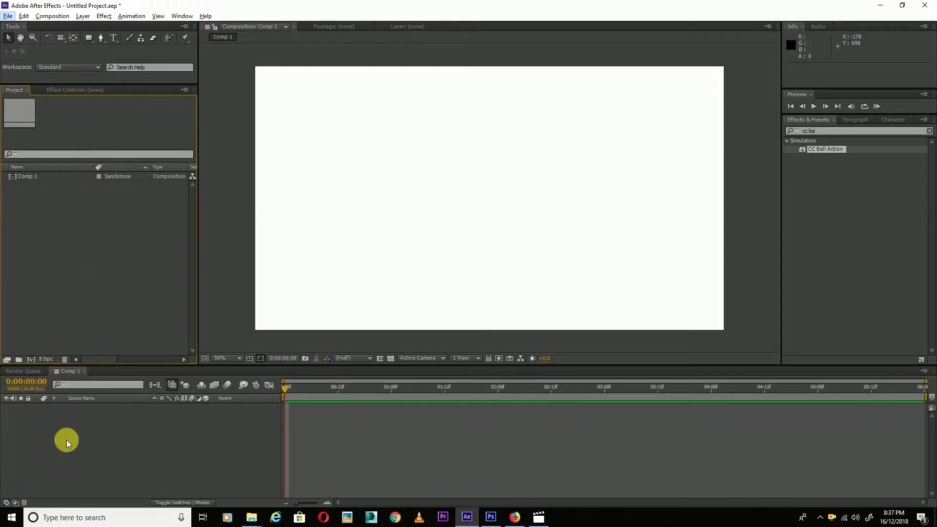
Add a new white solid layer to Comp 1 at the full 1920×1080 comp size
{"action": "right_click", "coordinate": [74, 428]}
{"action": "mouse_move", "coordinate": [119, 318]}
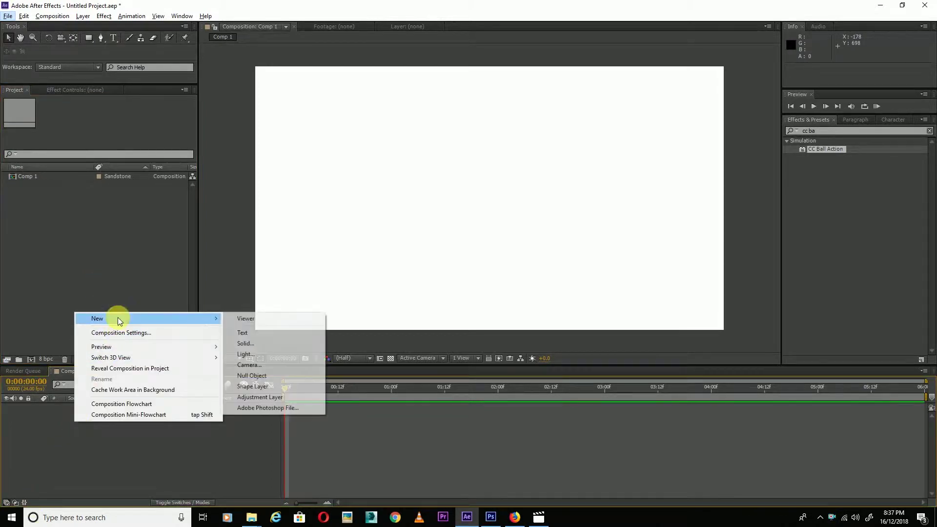
{"action": "left_click", "coordinate": [265, 347]}
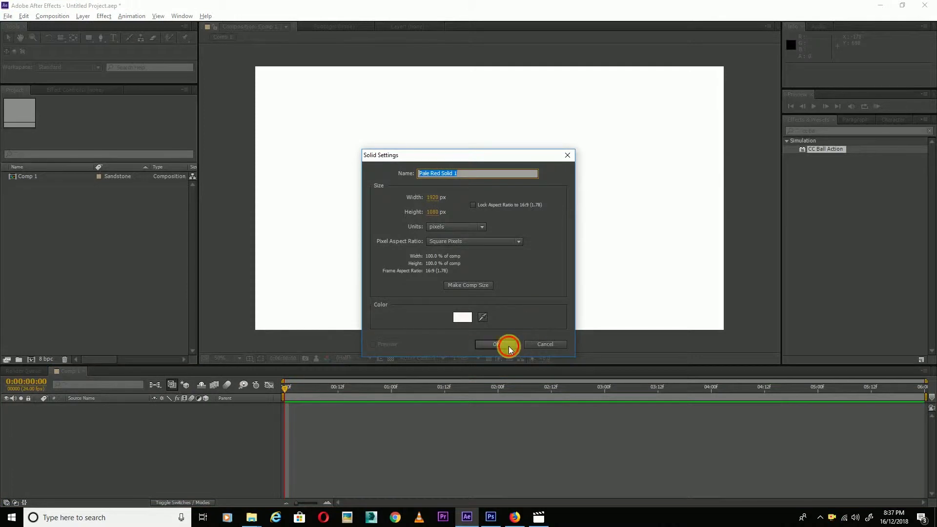
{"action": "left_click", "coordinate": [510, 349]}
Apply the Ramp effect to the solid and set Ramp Shape to Radial Ramp
{"action": "left_click", "coordinate": [810, 132]}
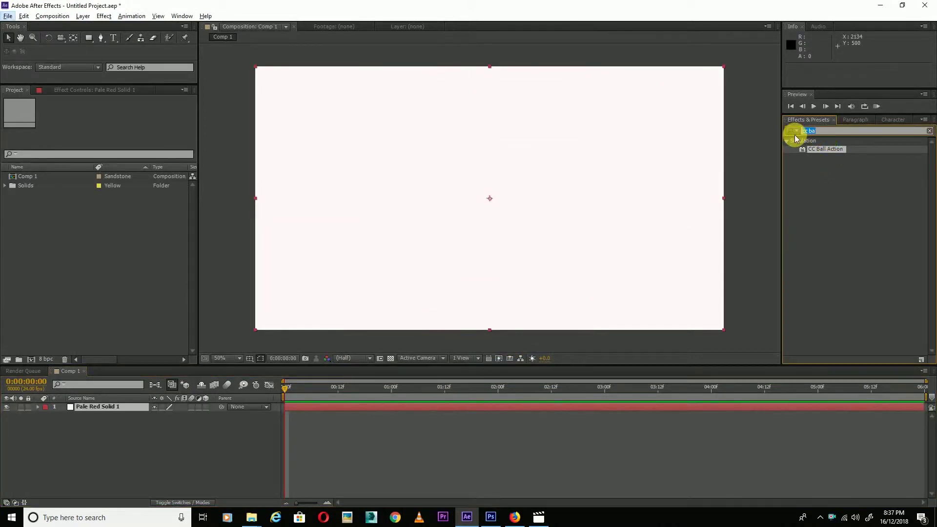
{"action": "left_click", "coordinate": [796, 136]}
{"action": "type", "text": "ramp"}
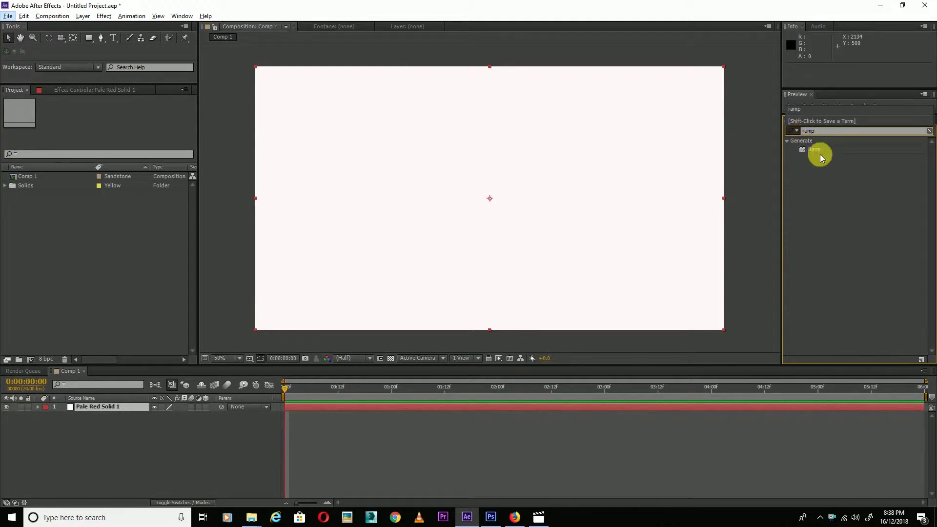
{"action": "left_click_drag", "start_coordinate": [815, 150], "coordinate": [111, 408]}
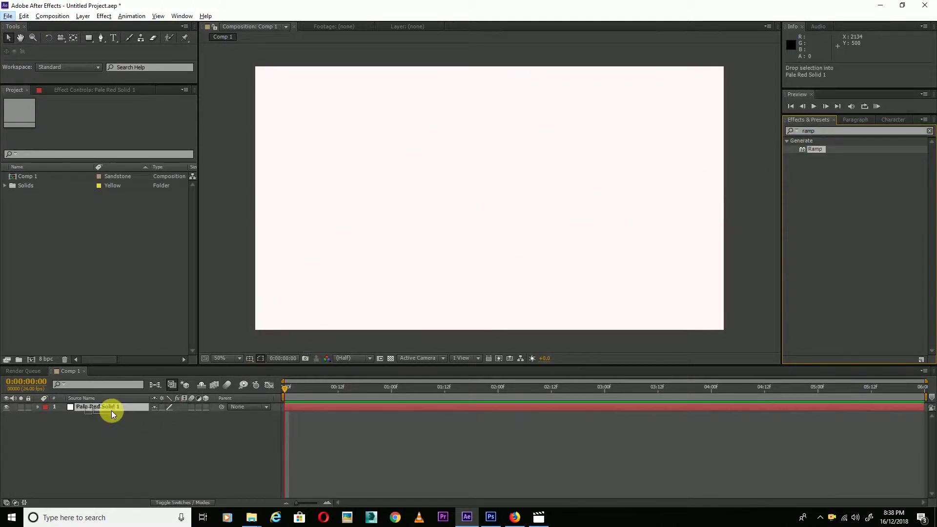
{"action": "left_click", "coordinate": [138, 151]}
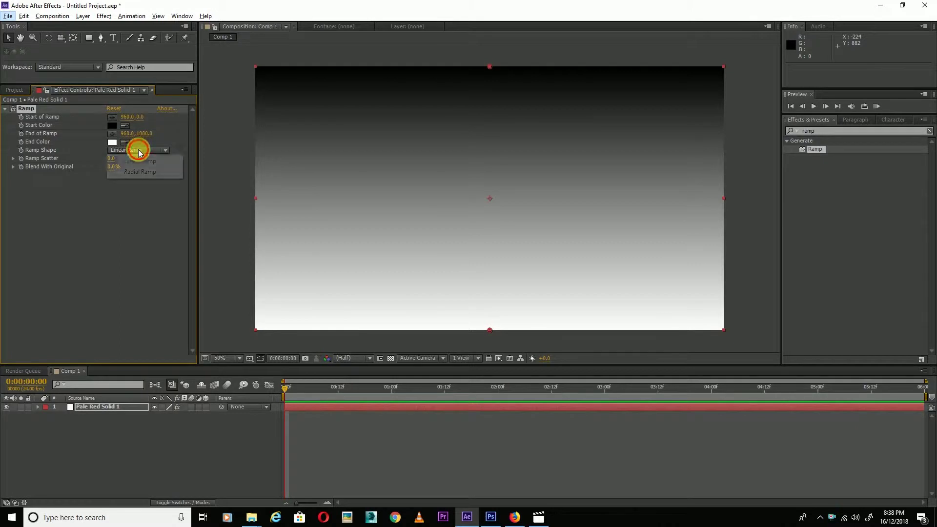
{"action": "left_click", "coordinate": [140, 172]}
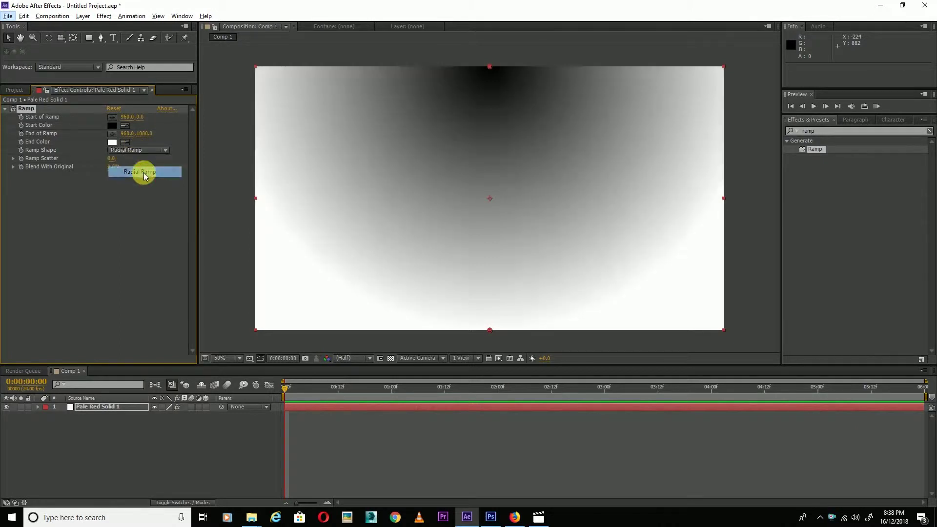
Make the ramp white at the start and black at the end, centring it and widening the falloff
{"action": "left_click", "coordinate": [112, 143]}
{"action": "left_click_drag", "start_coordinate": [203, 417], "coordinate": [228, 468]}
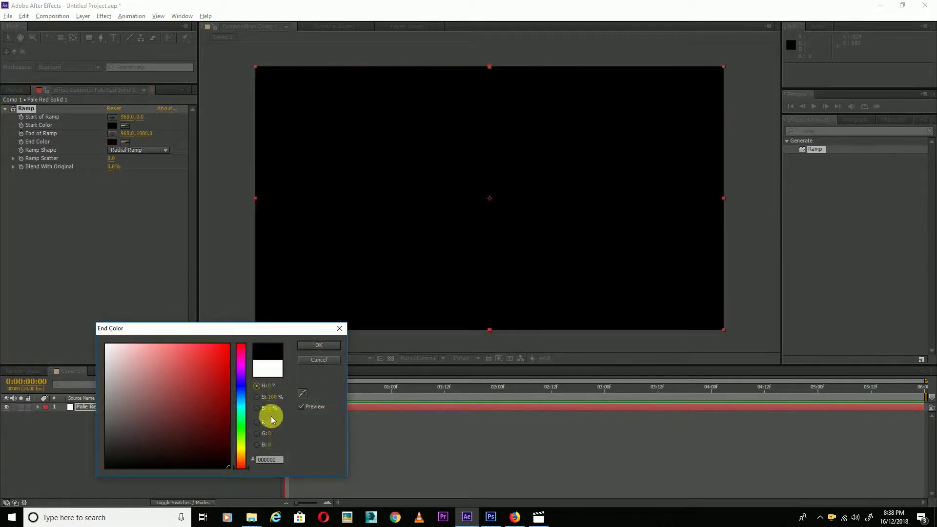
{"action": "left_click", "coordinate": [308, 345]}
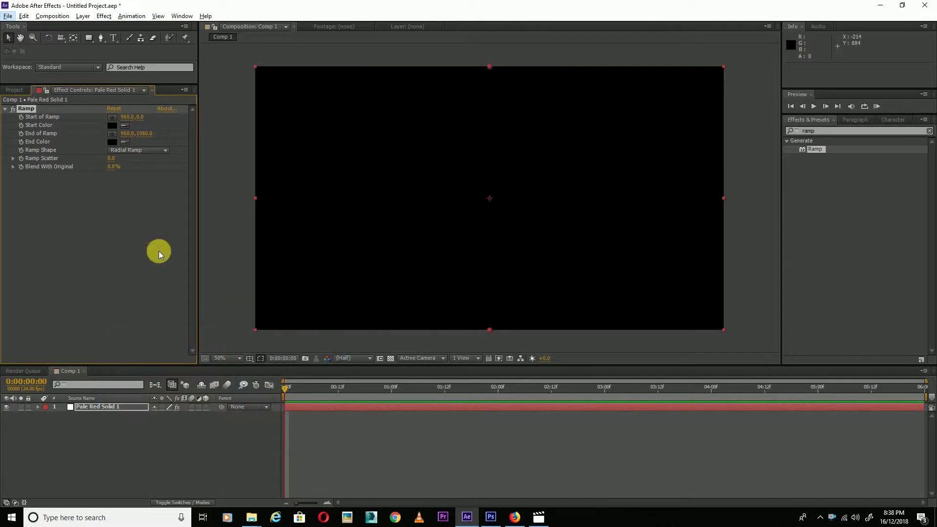
{"action": "left_click", "coordinate": [112, 125]}
{"action": "left_click_drag", "start_coordinate": [118, 357], "coordinate": [74, 320]}
{"action": "left_click", "coordinate": [317, 346]}
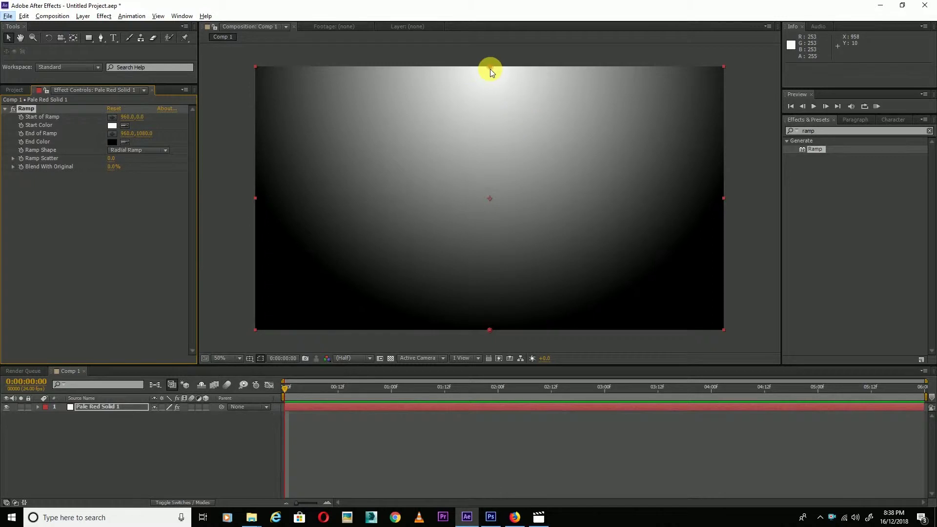
{"action": "left_click_drag", "start_coordinate": [491, 69], "coordinate": [491, 189]}
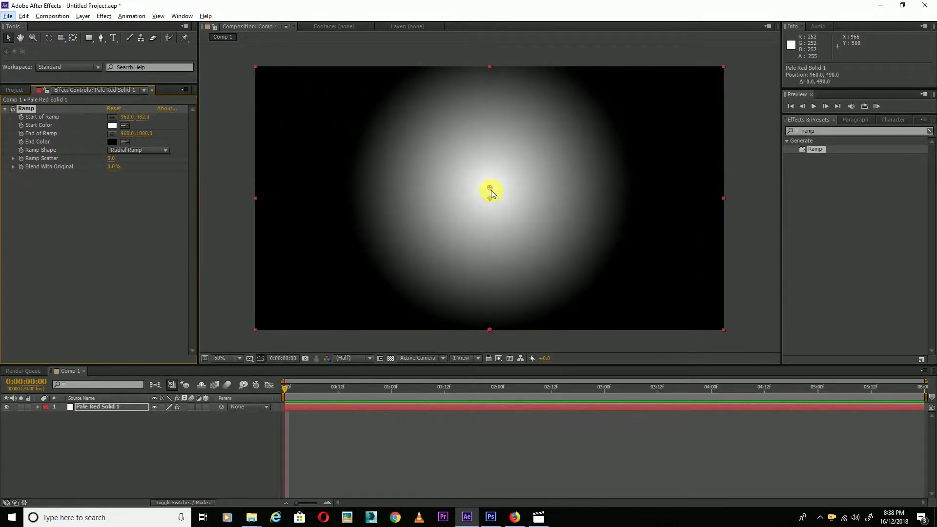
{"action": "mouse_move", "coordinate": [125, 133]}
{"action": "left_mouse_down"}
{"action": "mouse_move", "coordinate": [406, 106]}
{"action": "mouse_move", "coordinate": [155, 142]}
{"action": "mouse_move", "coordinate": [454, 97]}
{"action": "mouse_move", "coordinate": [126, 129]}
{"action": "mouse_move", "coordinate": [167, 133]}
{"action": "left_mouse_up"}
Import logo.png from the desktop and place it in Comp 1 above Pale Red Solid 1
{"action": "left_click", "coordinate": [131, 449]}
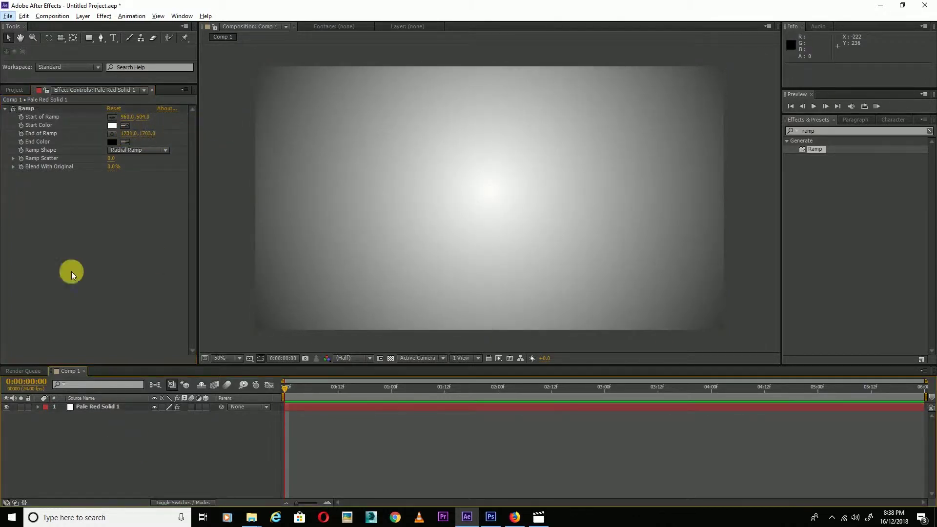
{"action": "left_click", "coordinate": [14, 90]}
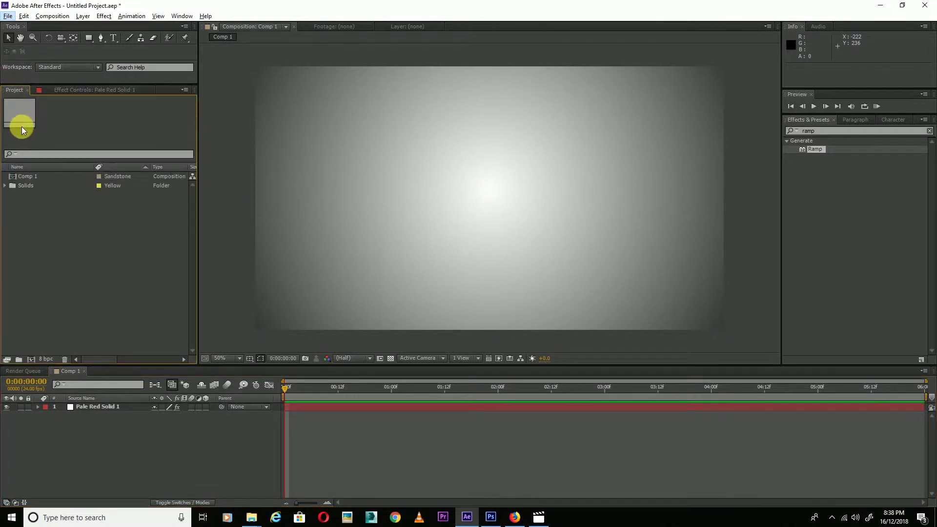
{"action": "key", "text": "super+d"}
{"action": "mouse_move", "coordinate": [21, 127]}
{"action": "left_mouse_down"}
{"action": "mouse_move", "coordinate": [423, 442]}
{"action": "mouse_move", "coordinate": [134, 284]}
{"action": "left_mouse_up"}
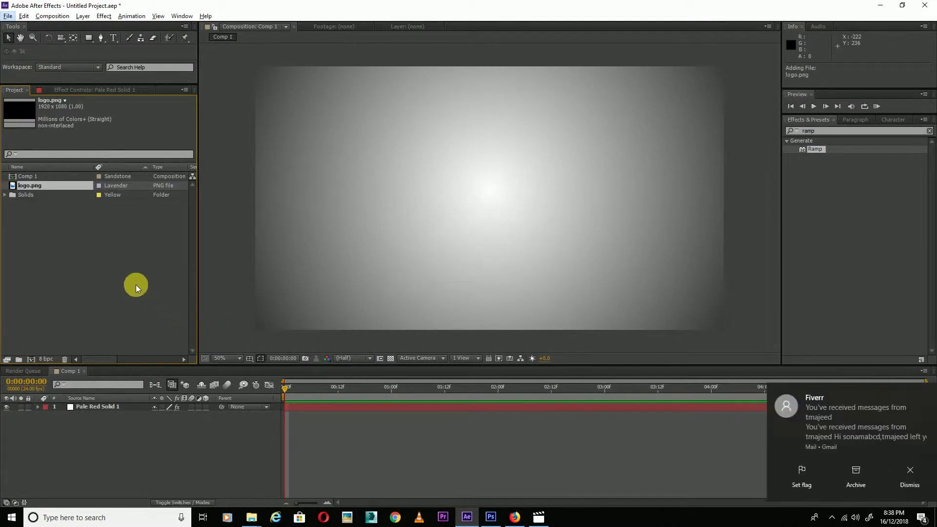
{"action": "left_click_drag", "start_coordinate": [34, 187], "coordinate": [91, 407]}
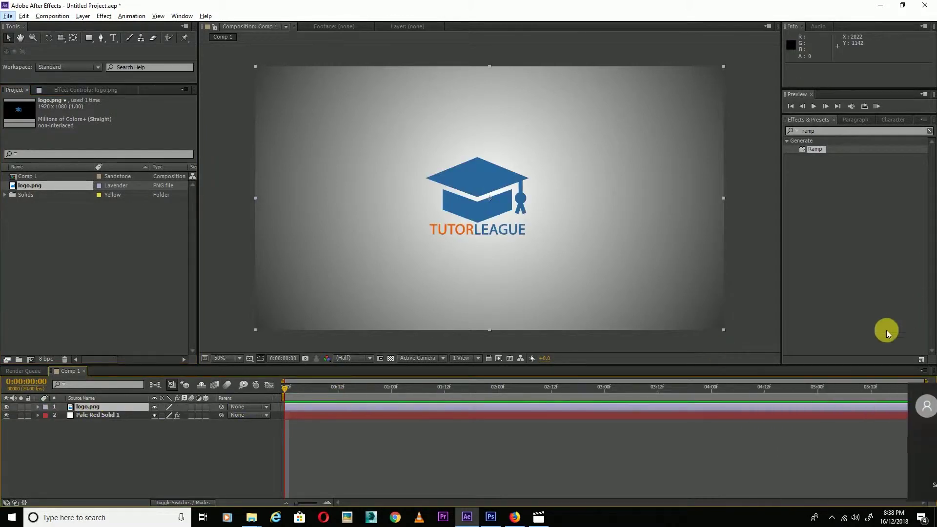
Search for 'cc bal' and apply CC Ball Action to the logo.png layer
{"action": "left_click", "coordinate": [803, 130]}
{"action": "left_click", "coordinate": [786, 130]}
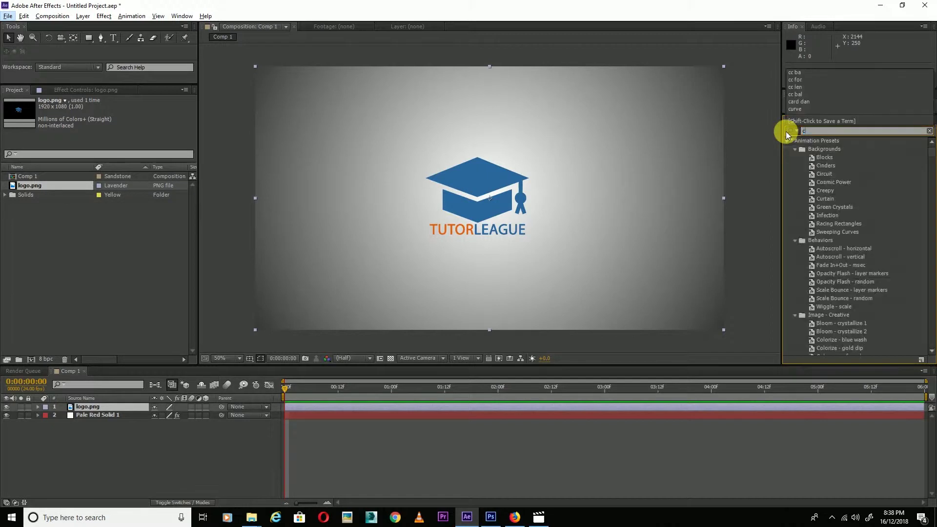
{"action": "type", "text": "cc bal"}
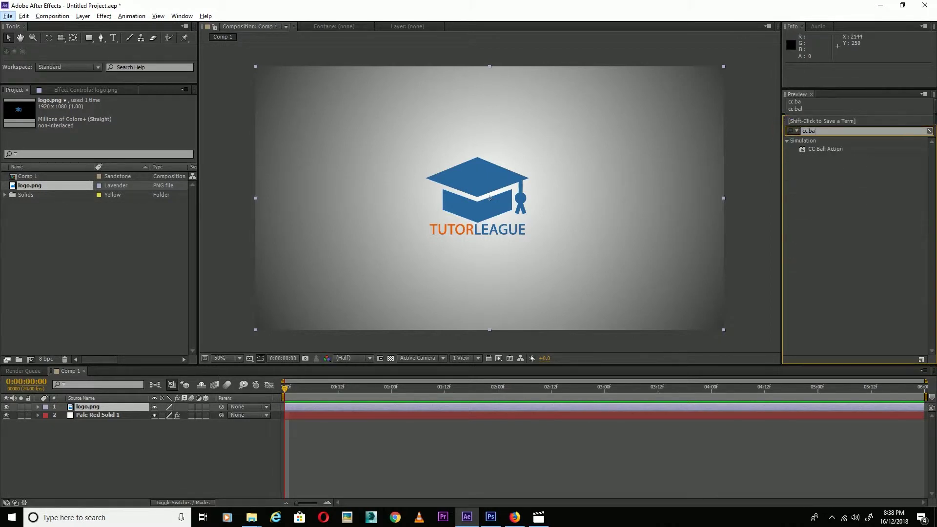
{"action": "left_click_drag", "start_coordinate": [841, 153], "coordinate": [105, 410]}
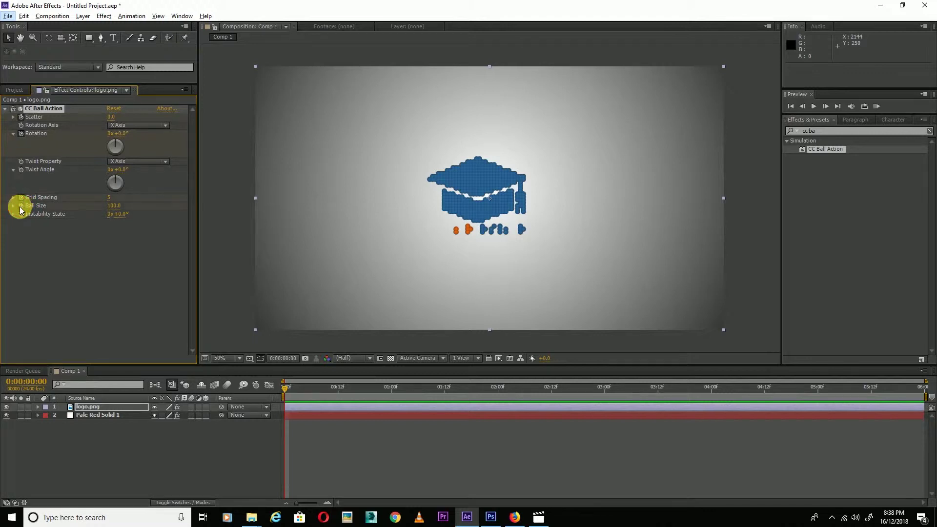
{"action": "left_click", "coordinate": [100, 408]}
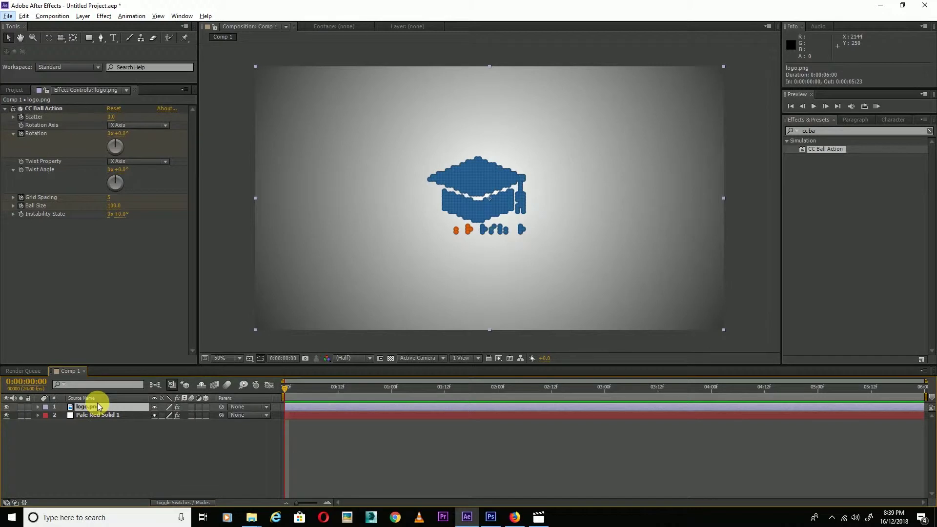
Reveal the logo's CC Ball Action keyframes and shift them to the 3-second mark
{"action": "key", "text": "u"}
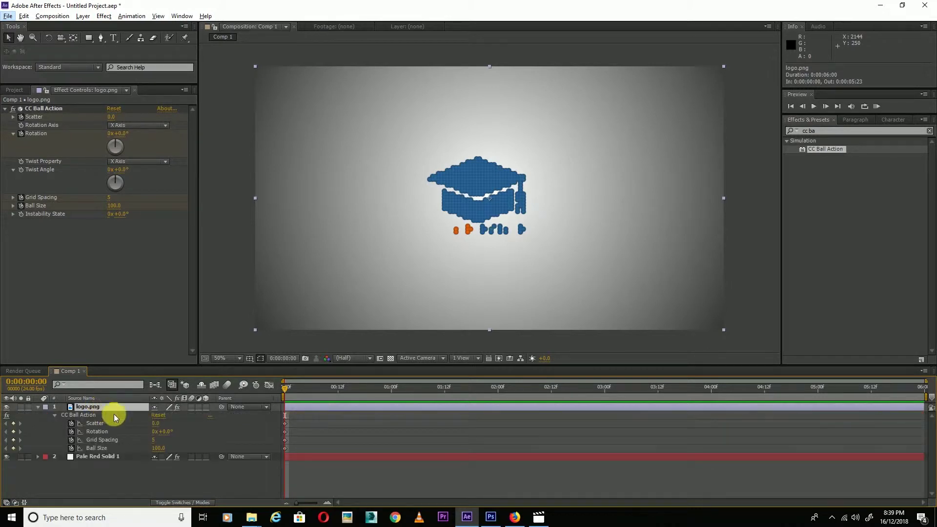
{"action": "mouse_move", "coordinate": [295, 420]}
{"action": "left_mouse_down"}
{"action": "mouse_move", "coordinate": [279, 457]}
{"action": "mouse_move", "coordinate": [559, 416]}
{"action": "left_mouse_up"}
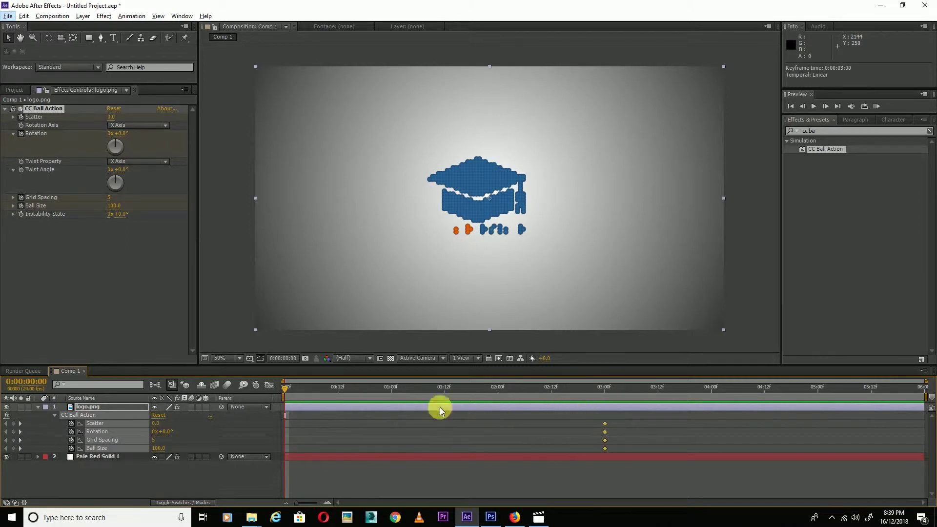
{"action": "left_click", "coordinate": [227, 326]}
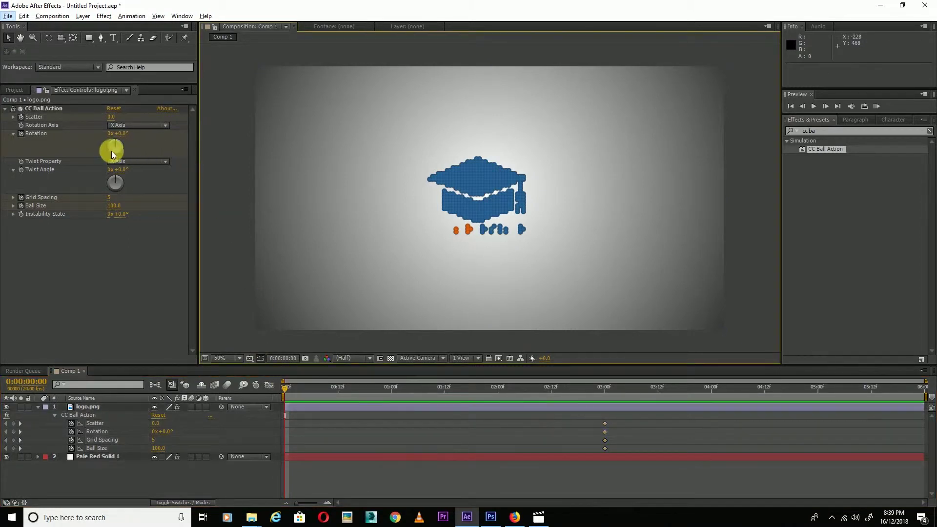
At frame 0, set Scatter to about 325 and Rotation Axis to Z Axis
{"action": "left_click_drag", "start_coordinate": [114, 120], "coordinate": [236, 107]}
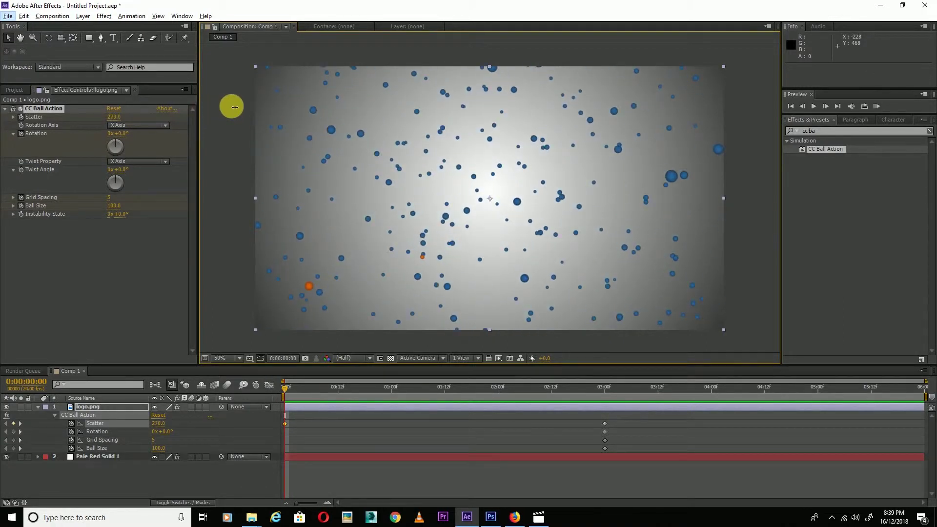
{"action": "left_click", "coordinate": [157, 126]}
{"action": "left_click", "coordinate": [142, 146]}
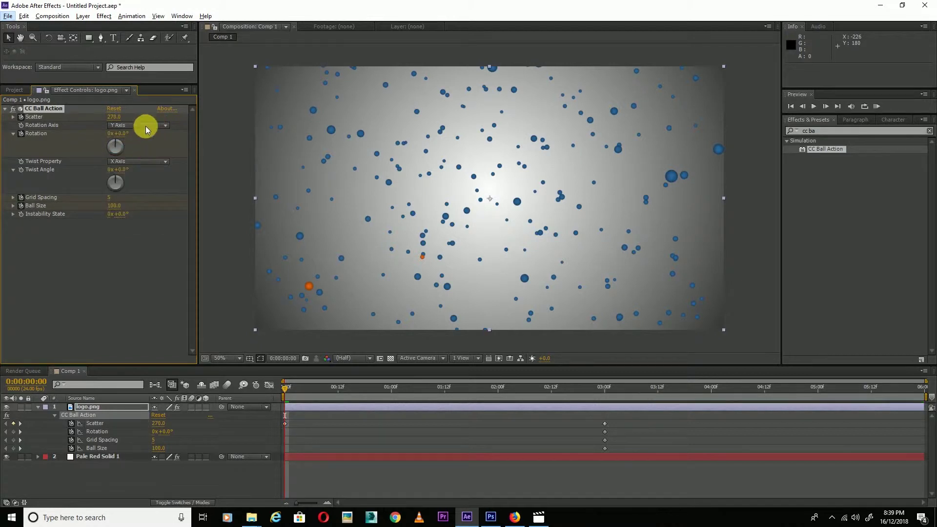
{"action": "left_click", "coordinate": [146, 128]}
{"action": "left_click", "coordinate": [130, 157]}
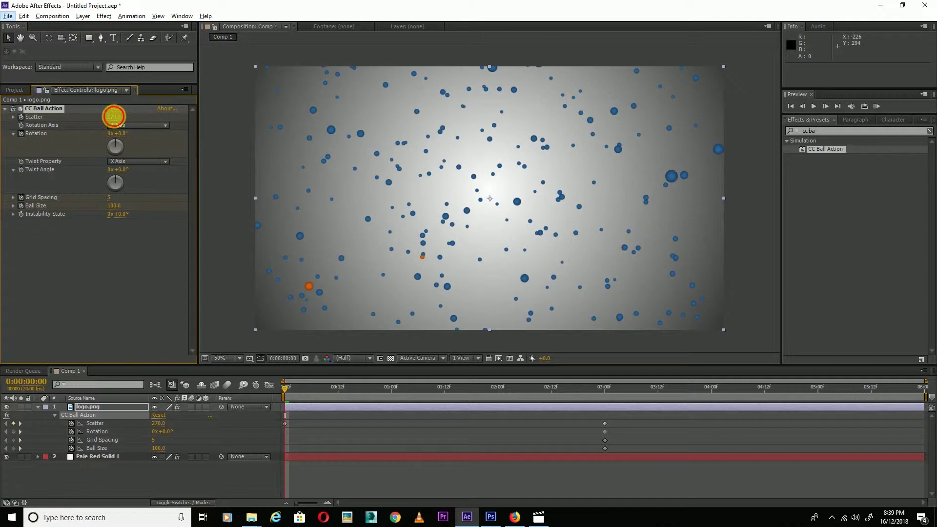
{"action": "left_click_drag", "start_coordinate": [114, 116], "coordinate": [145, 117]}
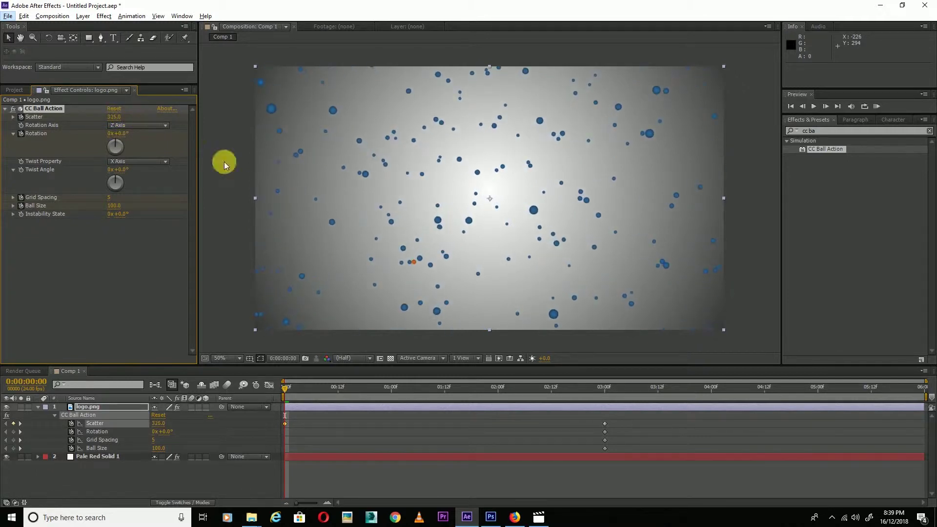
{"action": "left_click", "coordinate": [109, 134]}
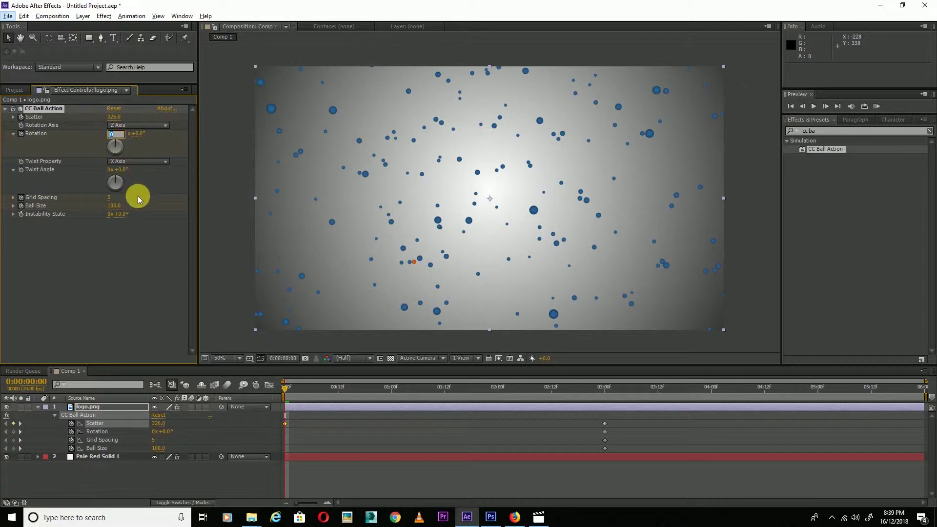
Set Rotation to −2 revolutions, then try and undo a larger Grid Spacing
{"action": "left_click", "coordinate": [139, 197]}
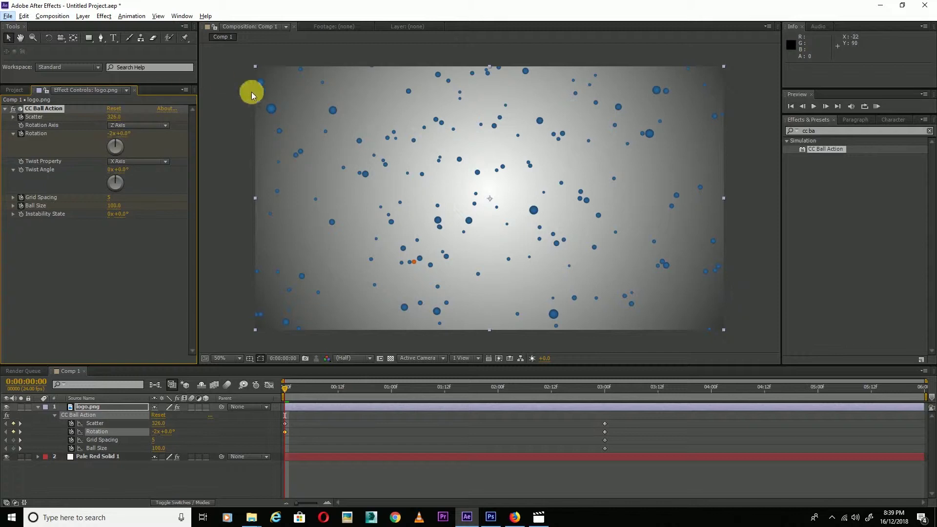
{"action": "left_click_drag", "start_coordinate": [354, 387], "coordinate": [236, 383]}
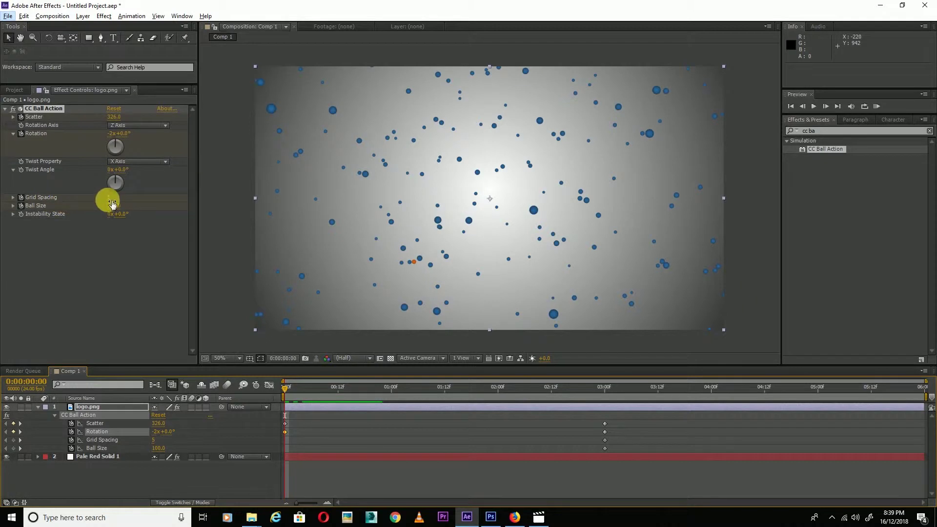
{"action": "left_click_drag", "start_coordinate": [113, 199], "coordinate": [133, 200]}
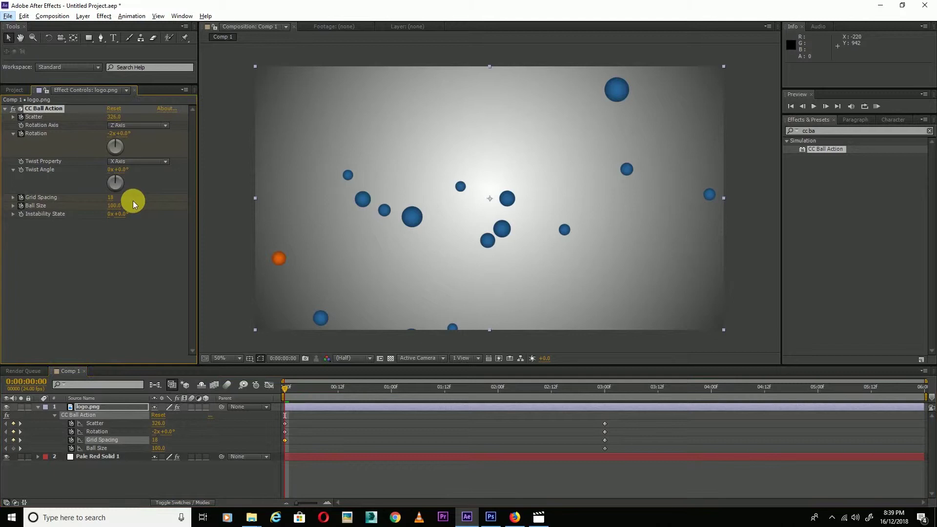
{"action": "key", "text": "ctrl+z"}
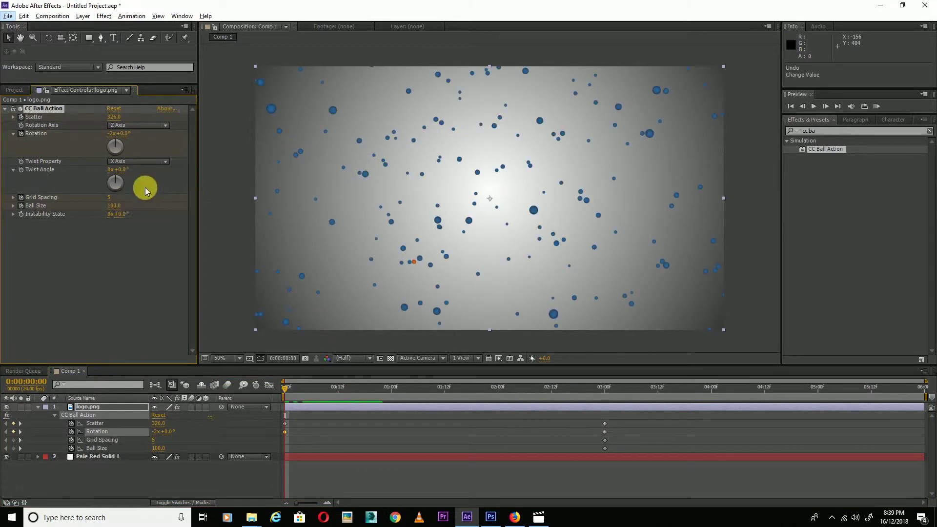
Raise Ball Size to 161 at frame 0 and preview the logo assembling
{"action": "mouse_move", "coordinate": [117, 211]}
{"action": "left_mouse_down"}
{"action": "mouse_move", "coordinate": [190, 202]}
{"action": "mouse_move", "coordinate": [131, 208]}
{"action": "left_mouse_up"}
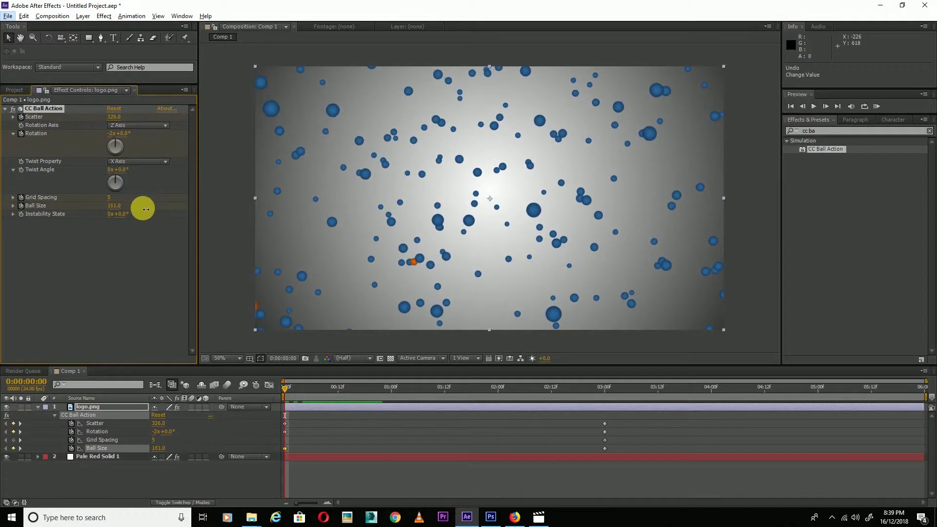
{"action": "left_click", "coordinate": [341, 445]}
{"action": "key", "text": "space"}
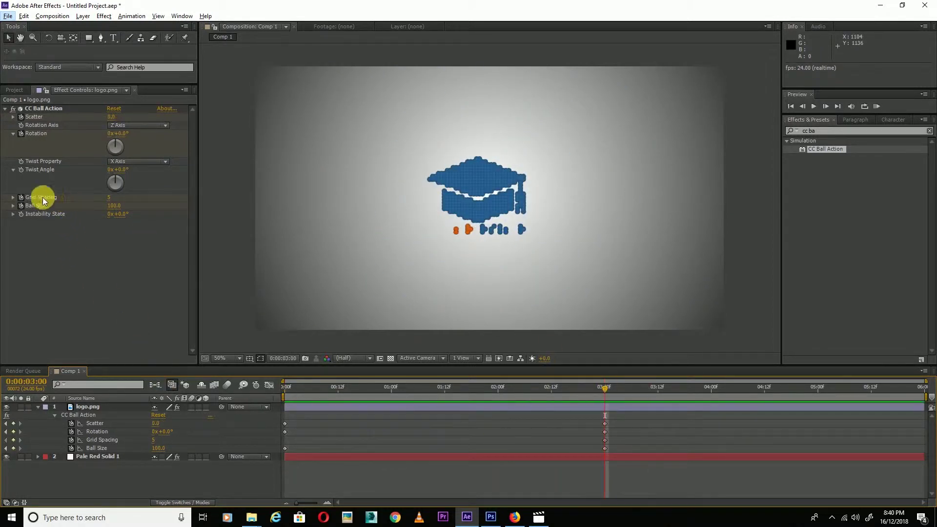
At 3 seconds, set Grid Spacing to 1, then lower it to 0
{"action": "left_click", "coordinate": [108, 198]}
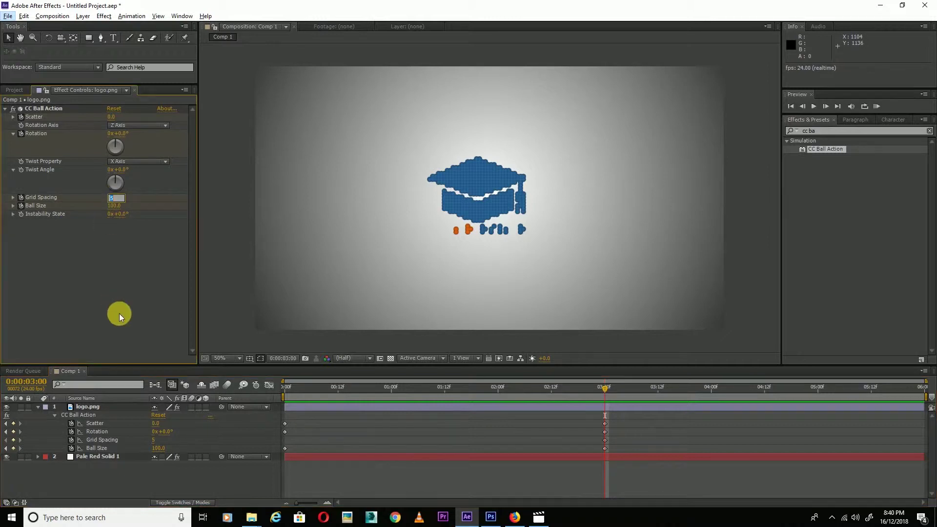
{"action": "type", "text": "1"}
{"action": "key", "text": "Return"}
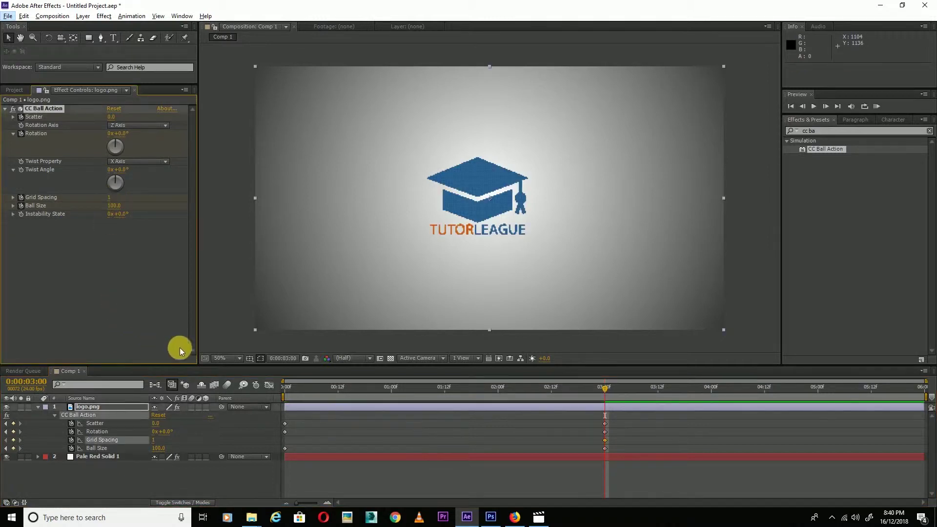
{"action": "left_click", "coordinate": [220, 294]}
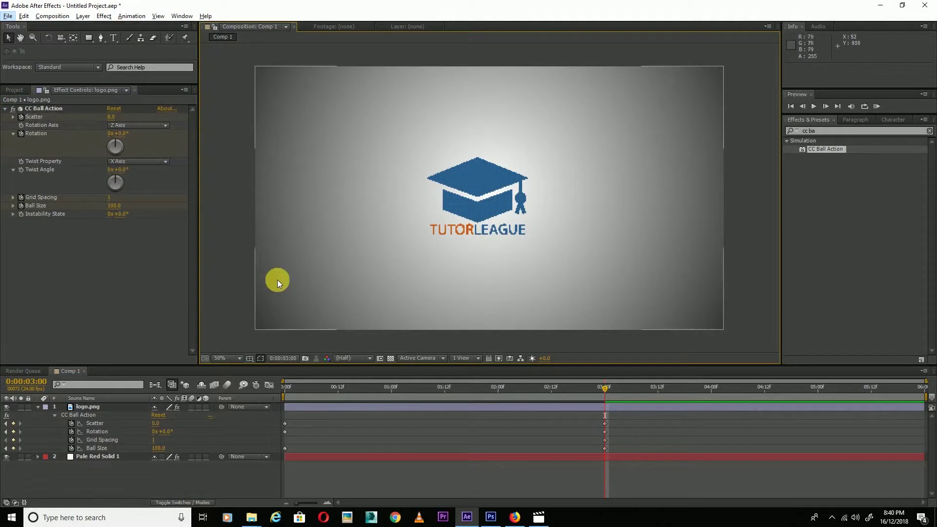
{"action": "left_click_drag", "start_coordinate": [112, 201], "coordinate": [98, 199]}
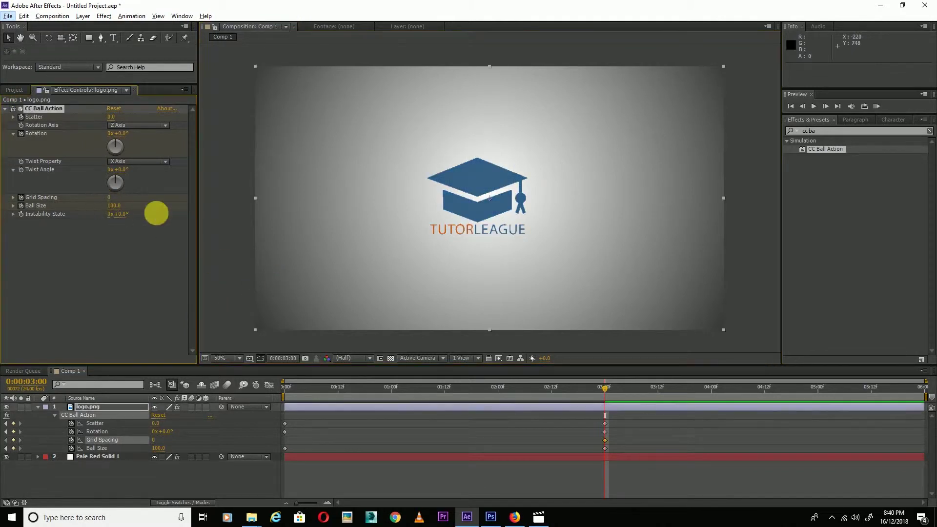
View the composition at full size and test a larger Grid Spacing on the logo
{"action": "key", "text": "period"}
{"action": "key", "text": "period"}
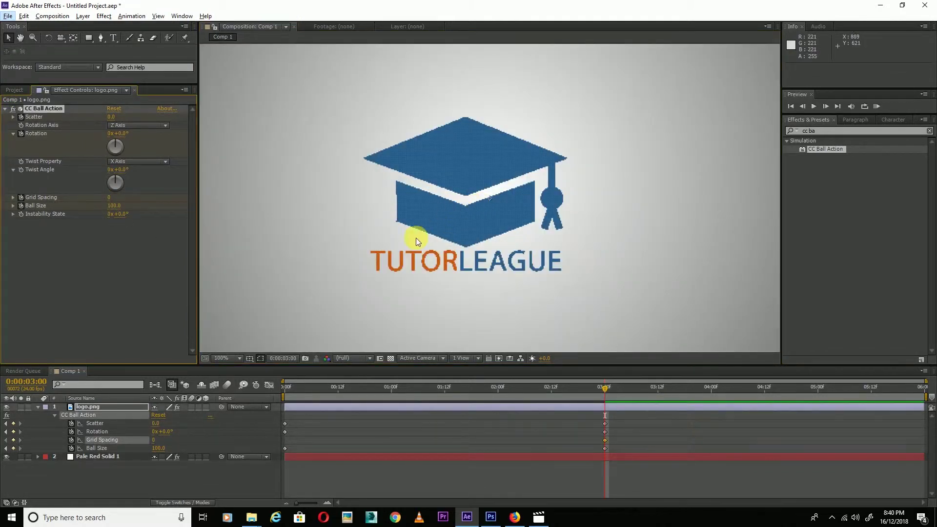
{"action": "scroll", "coordinate": [418, 238], "scroll_direction": "up", "scroll_amount": 5}
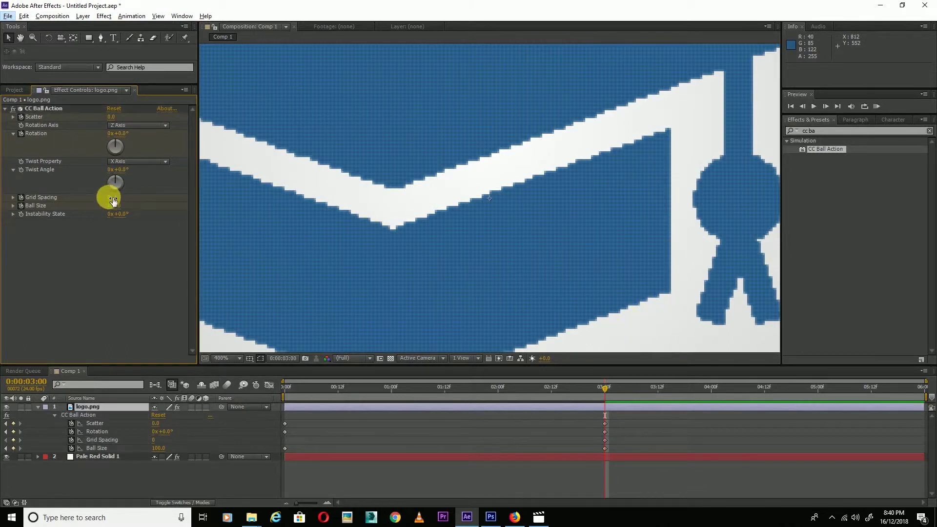
{"action": "mouse_move", "coordinate": [109, 197]}
{"action": "left_mouse_down"}
{"action": "mouse_move", "coordinate": [156, 200]}
{"action": "mouse_move", "coordinate": [126, 201]}
{"action": "left_mouse_up"}
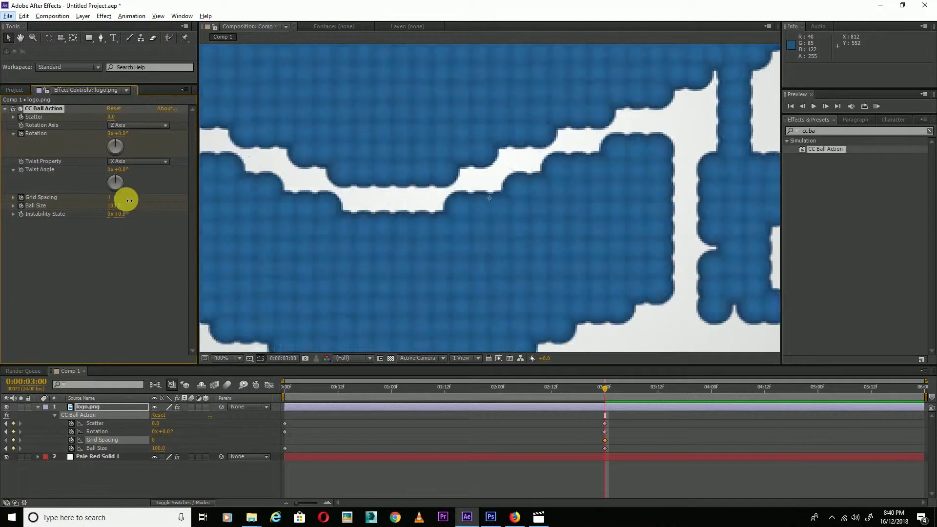
{"action": "scroll", "coordinate": [348, 206], "scroll_direction": "down", "scroll_amount": 2}
{"action": "scroll", "coordinate": [347, 206], "scroll_direction": "down", "scroll_amount": 1}
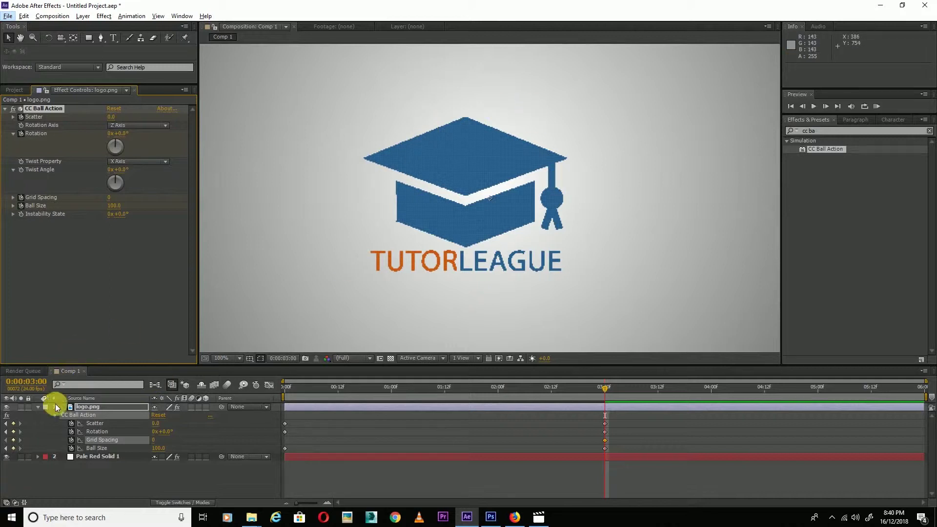
Collapse the logo layer's properties and duplicate logo.png with Ctrl+D
{"action": "left_click", "coordinate": [36, 408]}
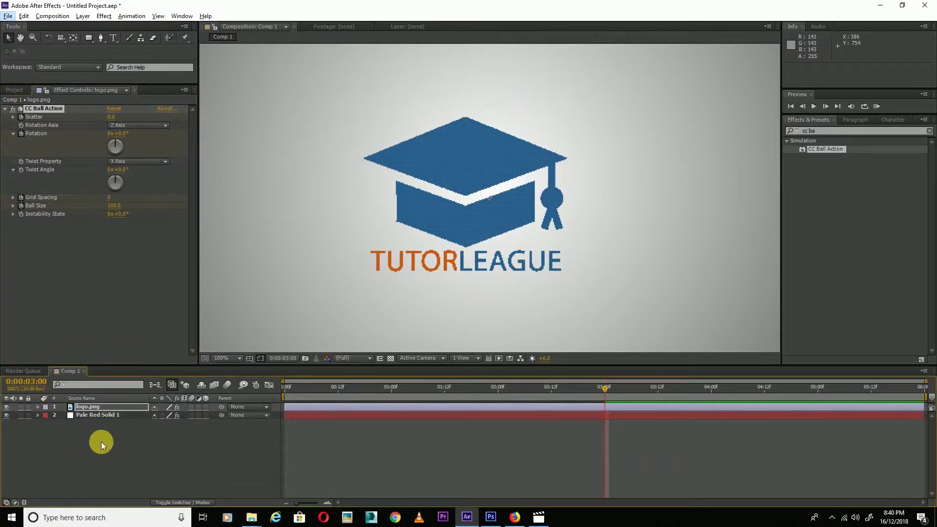
{"action": "left_click", "coordinate": [135, 463]}
{"action": "left_click", "coordinate": [89, 407]}
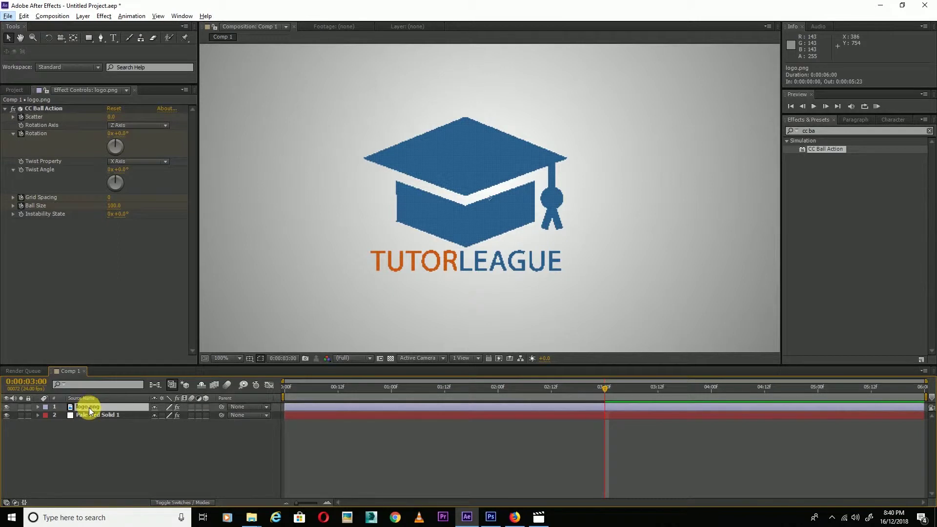
{"action": "key", "text": "ctrl+d"}
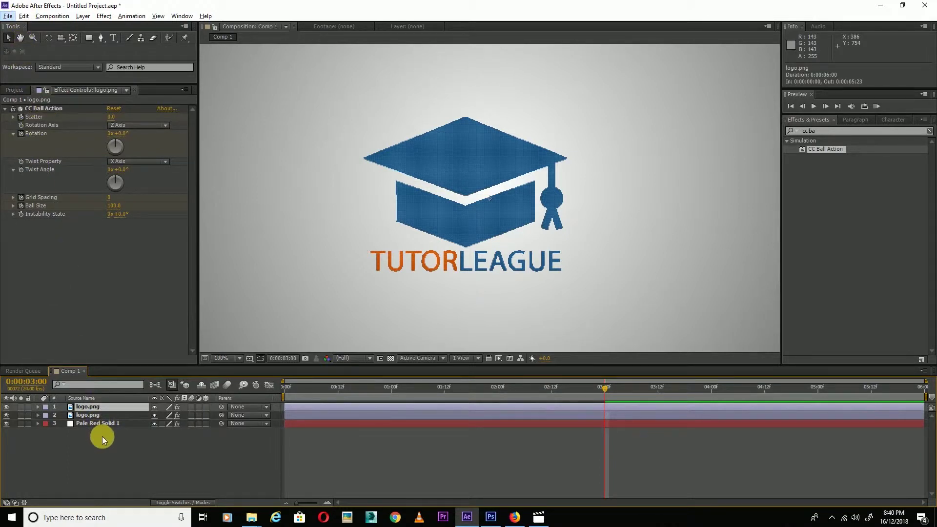
Delete CC Ball Action from the second logo.png copy and view at half size
{"action": "left_click", "coordinate": [89, 415]}
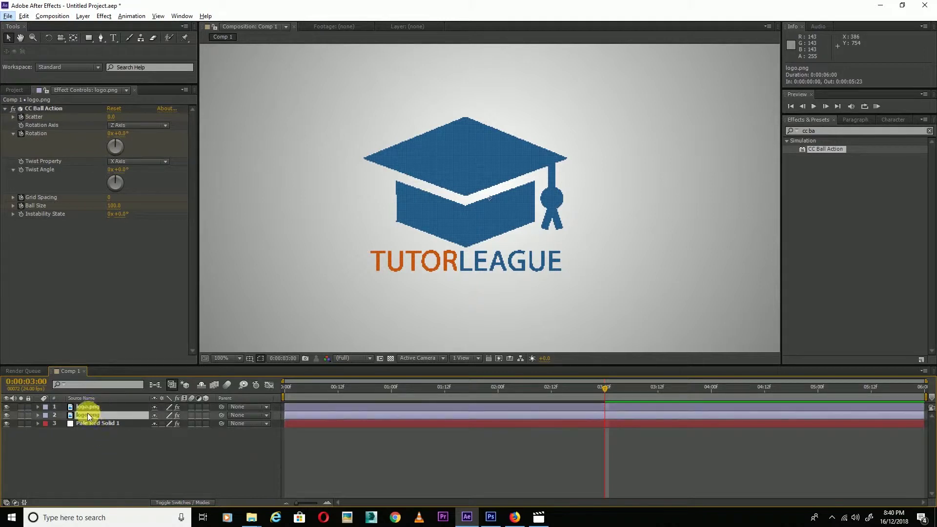
{"action": "left_click", "coordinate": [45, 109]}
{"action": "key", "text": "Delete"}
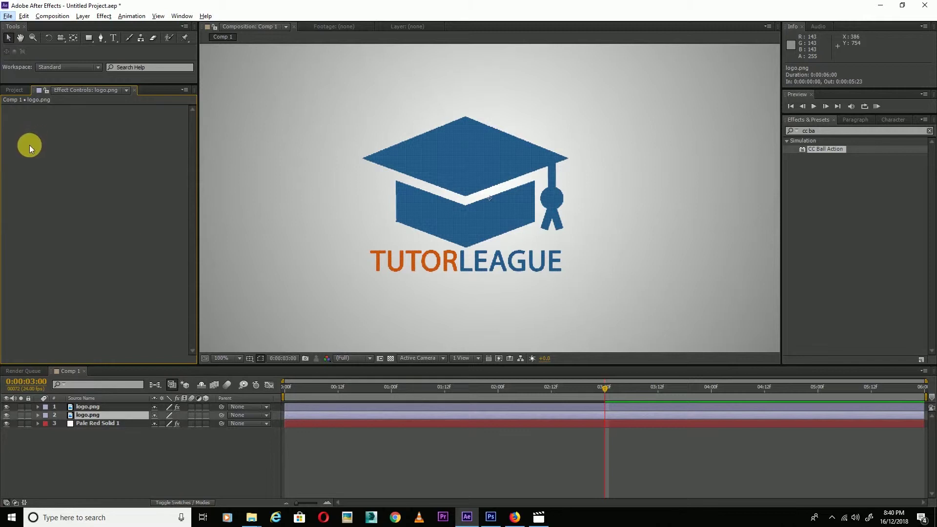
{"action": "key", "text": "comma"}
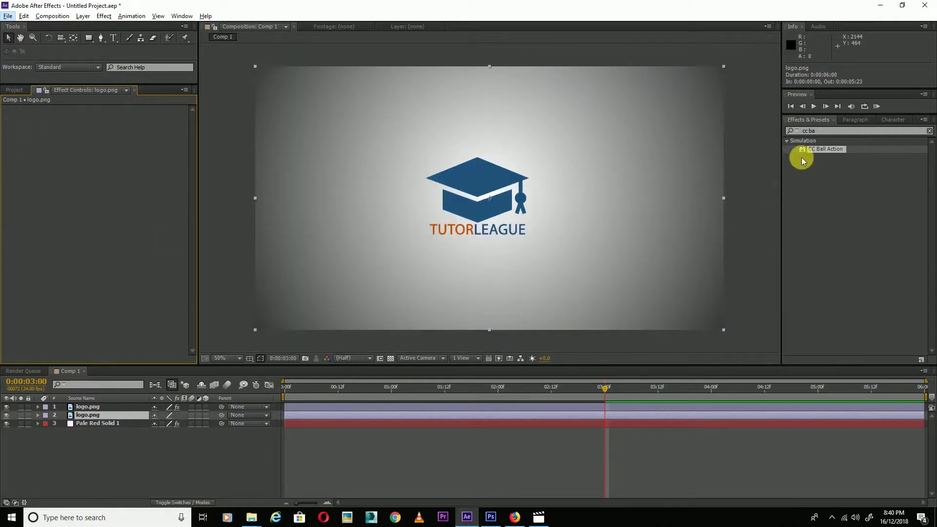
Search for 'cc len', drop CC Lens onto layer 2 logo.png, and scrub to check it
{"action": "left_click", "coordinate": [822, 131]}
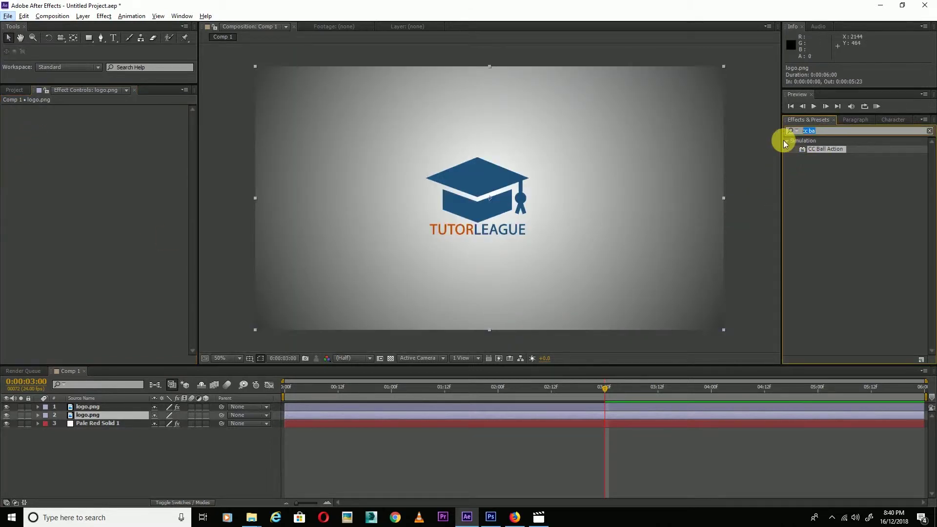
{"action": "key", "text": "BackSpace"}
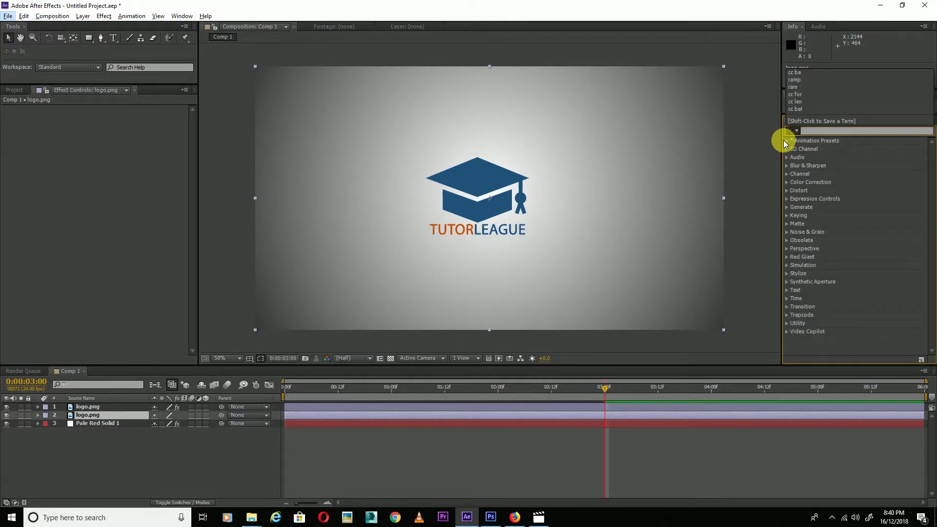
{"action": "left_click", "coordinate": [783, 140]}
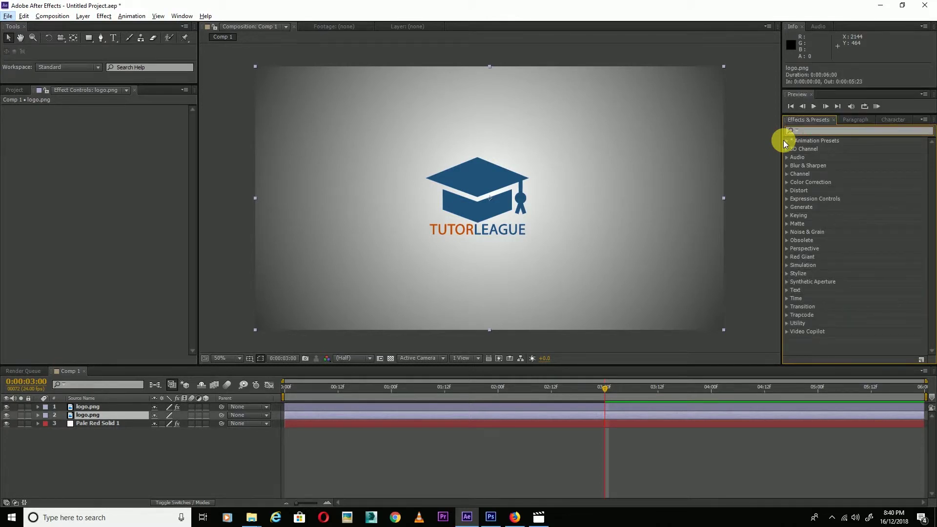
{"action": "type", "text": "cc len"}
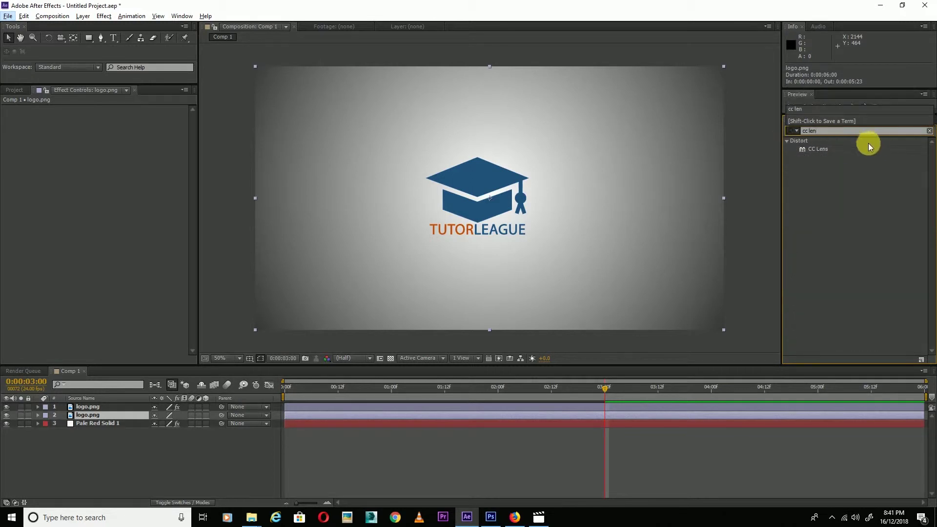
{"action": "left_click_drag", "start_coordinate": [827, 155], "coordinate": [132, 359]}
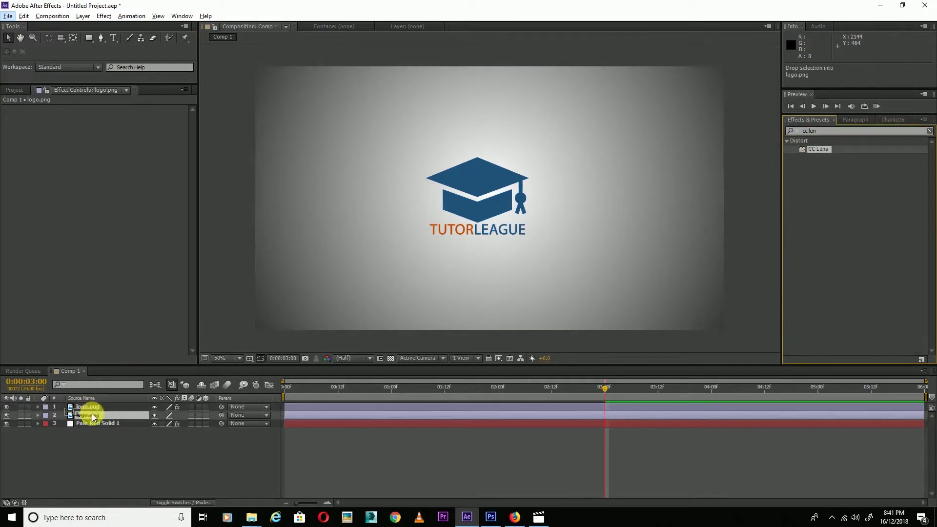
{"action": "left_click_drag", "start_coordinate": [92, 414], "coordinate": [92, 415]}
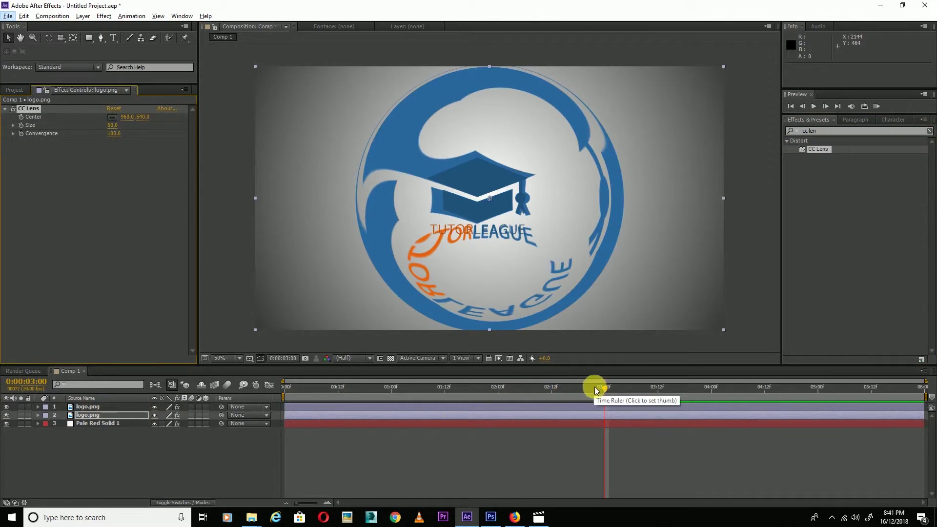
{"action": "mouse_move", "coordinate": [599, 392]}
{"action": "left_mouse_down"}
{"action": "mouse_move", "coordinate": [276, 395]}
{"action": "mouse_move", "coordinate": [608, 398]}
{"action": "left_mouse_up"}
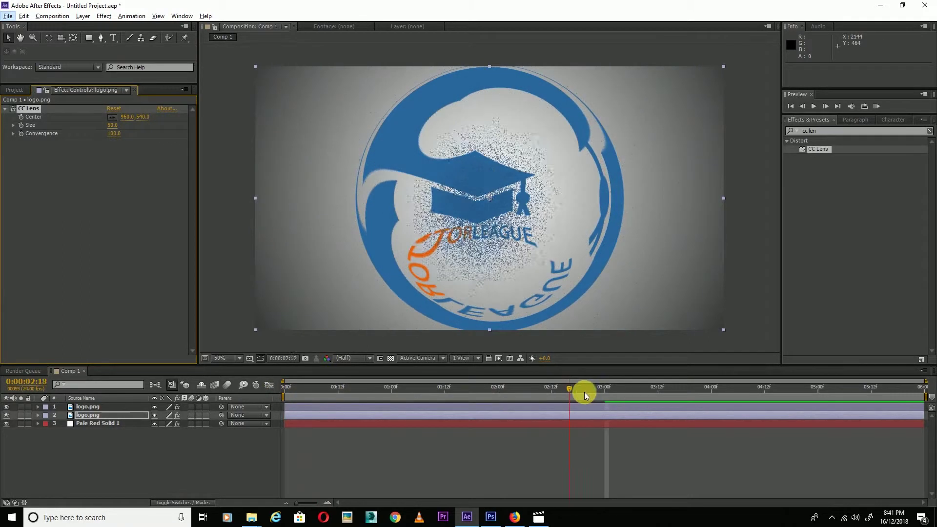
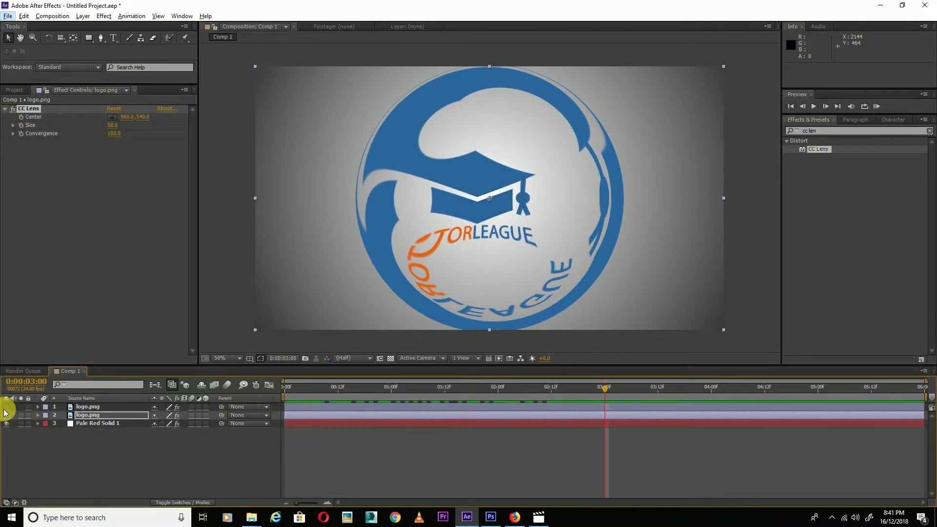
Check the logo layer's CC Lens distortion at 2:13, 3:11 and 4:00, and show its Size keyframes
{"action": "left_click", "coordinate": [85, 415]}
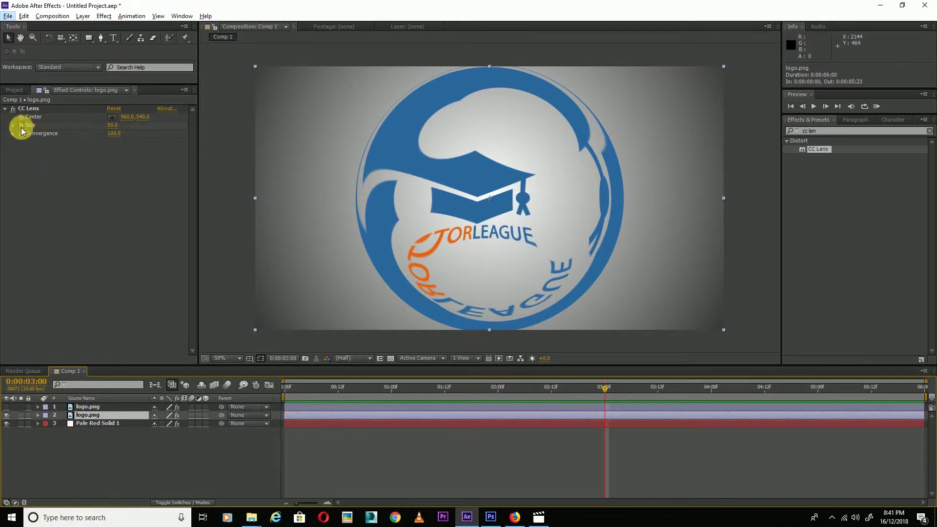
{"action": "left_click", "coordinate": [22, 129]}
{"action": "left_click", "coordinate": [656, 392]}
{"action": "left_click", "coordinate": [710, 391]}
{"action": "left_click_drag", "start_coordinate": [114, 125], "coordinate": [169, 127]}
{"action": "left_click_drag", "start_coordinate": [585, 383], "coordinate": [556, 389]}
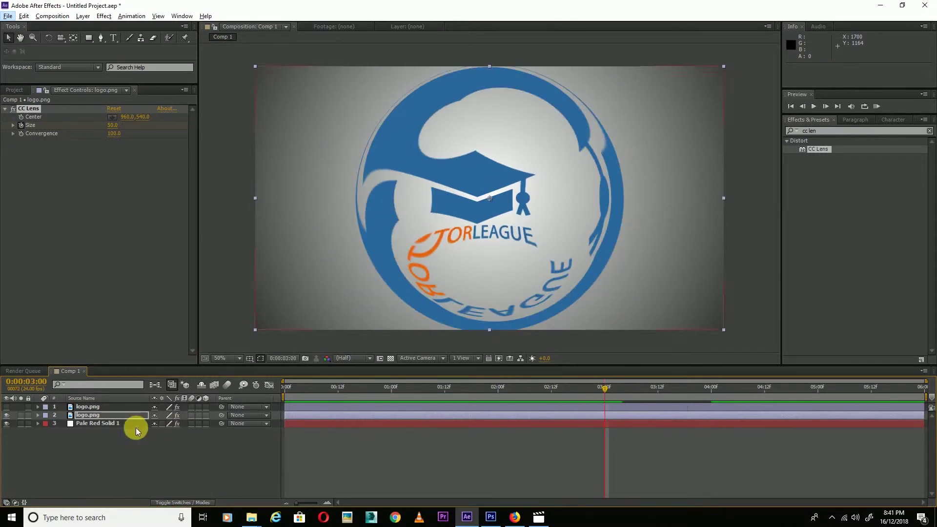
{"action": "left_click", "coordinate": [96, 416]}
{"action": "key", "text": "u"}
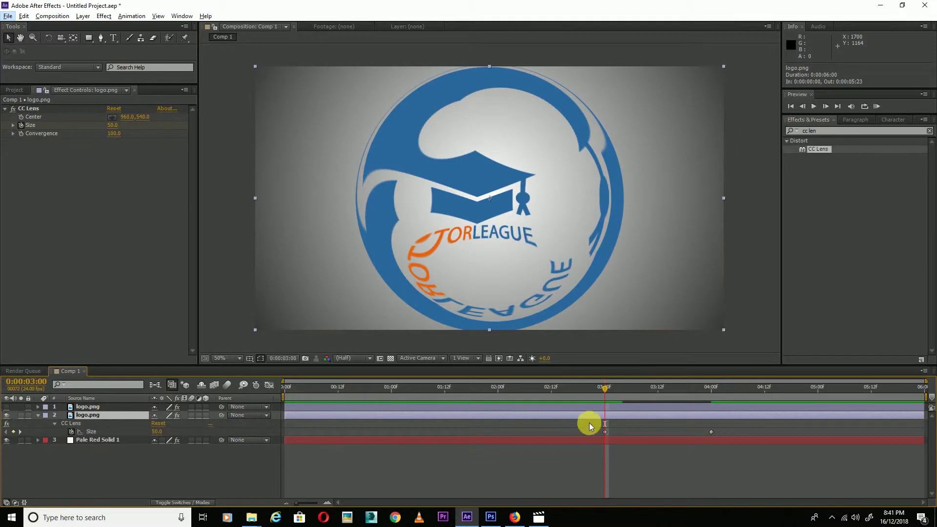
Set the CC Lens Size keyframe at 3:00 to 0
{"action": "left_click", "coordinate": [118, 128]}
{"action": "type", "text": "0"}
{"action": "key", "text": "Return"}
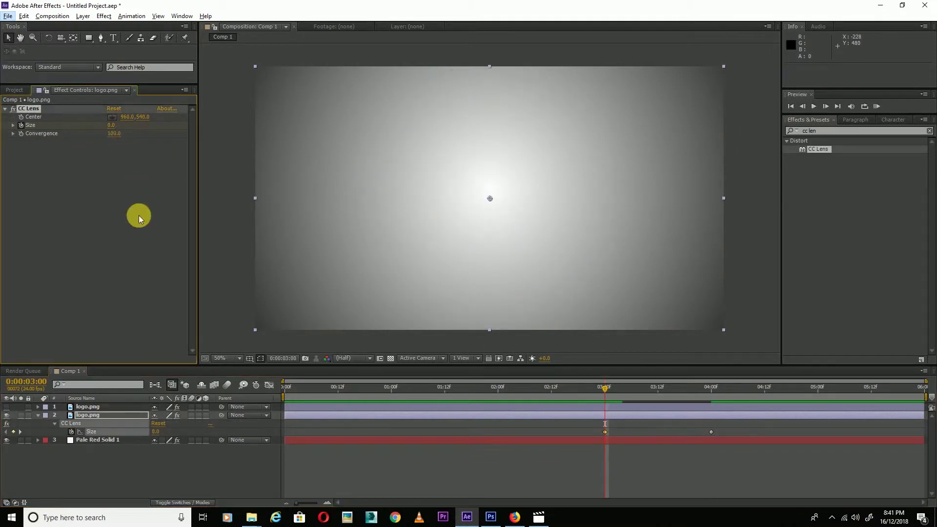
Preview the lens animation from 3:00, then rewind to the opening frames
{"action": "key", "text": "space"}
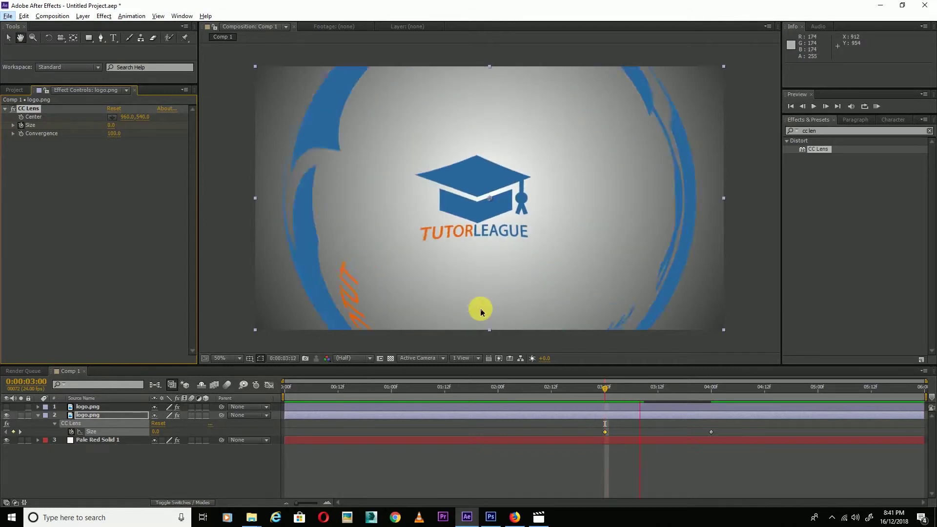
{"action": "left_click", "coordinate": [605, 391]}
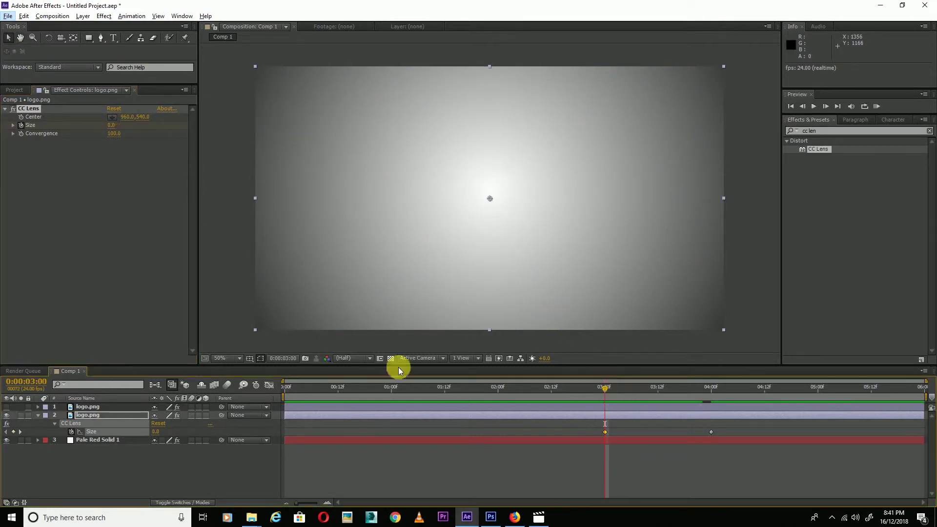
{"action": "key", "text": "space"}
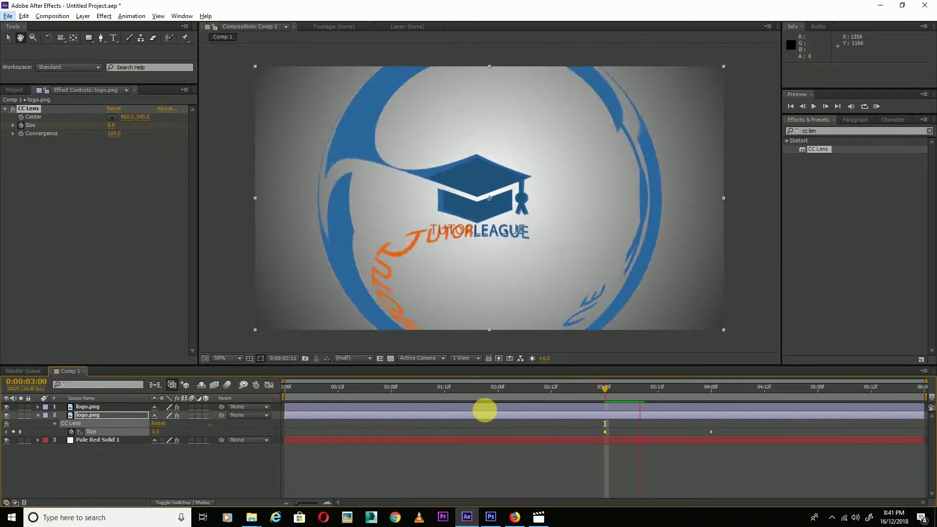
{"action": "key", "text": "space"}
{"action": "left_click_drag", "start_coordinate": [472, 389], "coordinate": [283, 391]}
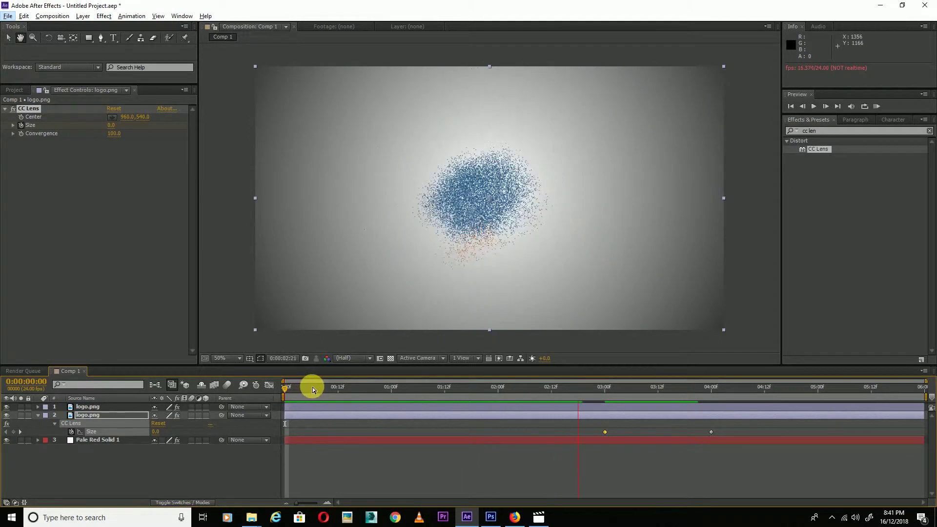
{"action": "left_click", "coordinate": [294, 388]}
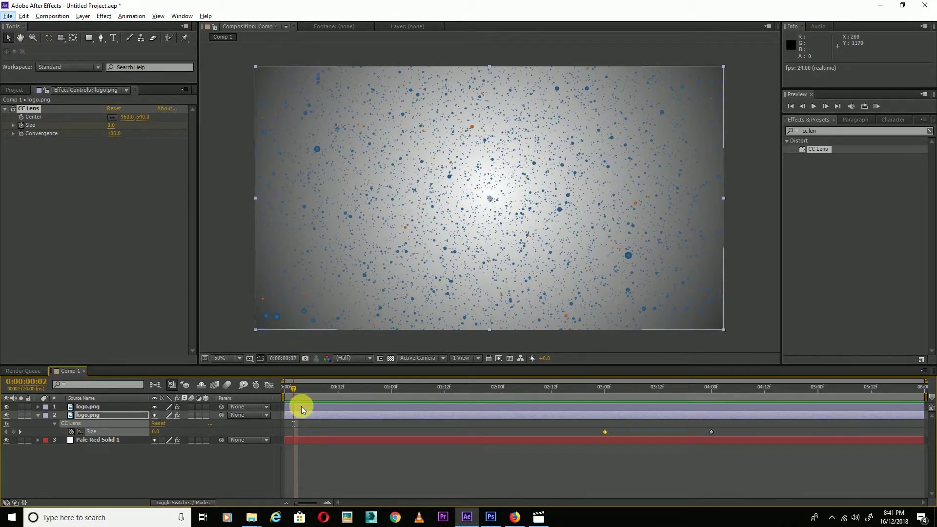
Raise the top logo layer's CC Ball Action Ball Size to about 161
{"action": "left_click", "coordinate": [301, 406]}
{"action": "left_click_drag", "start_coordinate": [125, 220], "coordinate": [194, 194]}
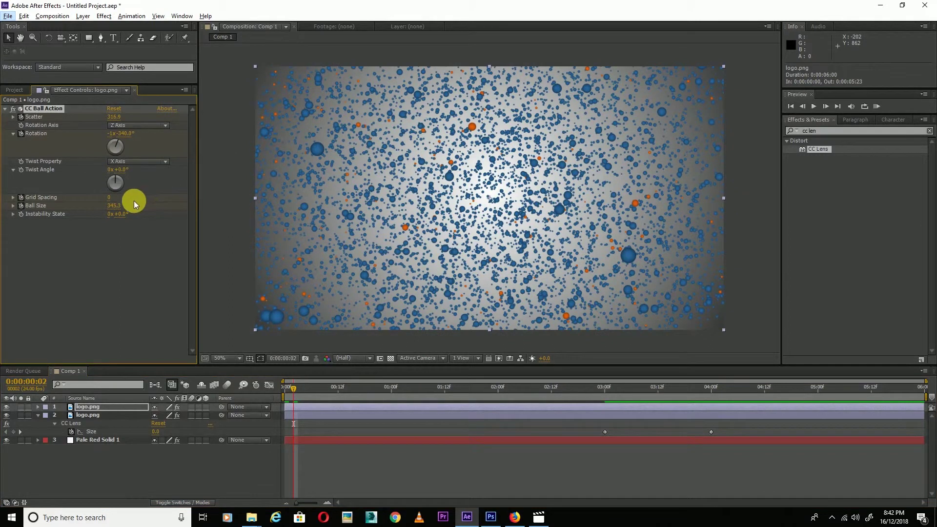
{"action": "left_click_drag", "start_coordinate": [297, 391], "coordinate": [283, 396]}
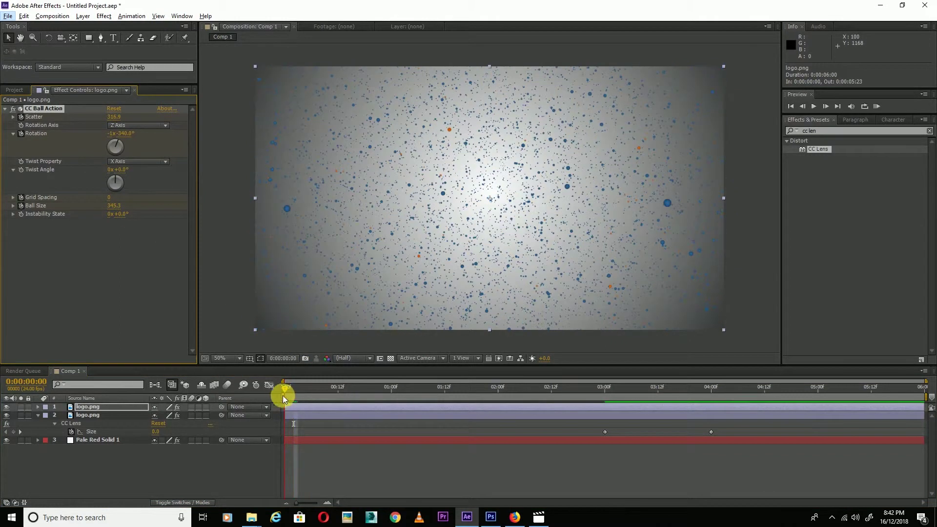
{"action": "left_click_drag", "start_coordinate": [112, 201], "coordinate": [113, 199]}
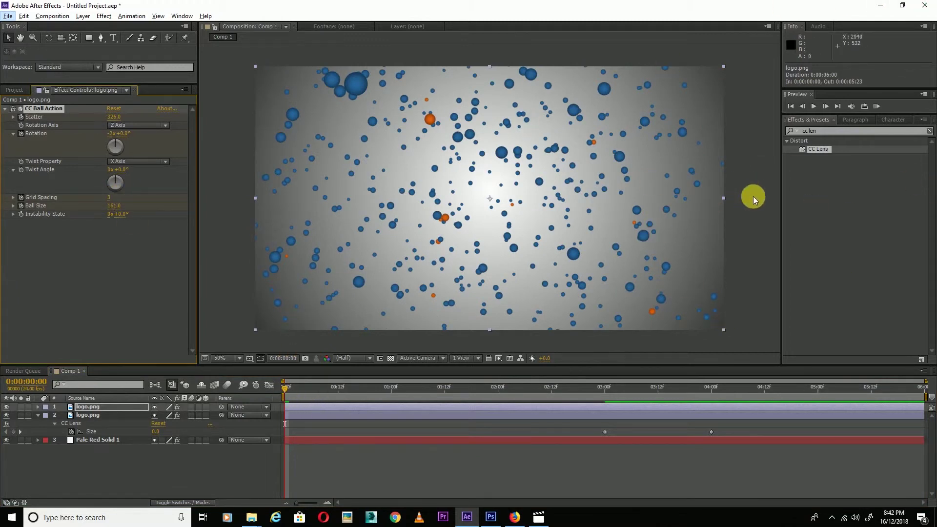
Preview the balls assembling from frame 0, then return to 3:01
{"action": "key", "text": "space"}
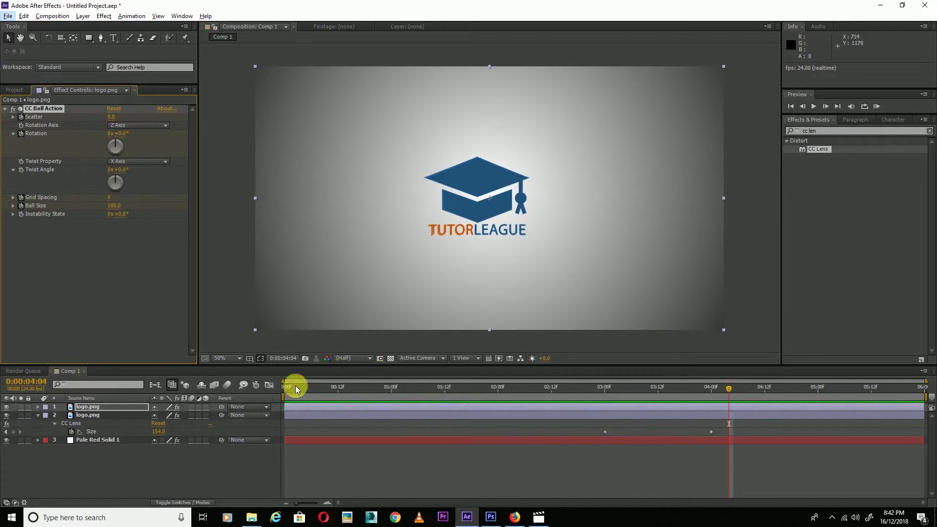
{"action": "left_click", "coordinate": [289, 387]}
{"action": "key", "text": "space"}
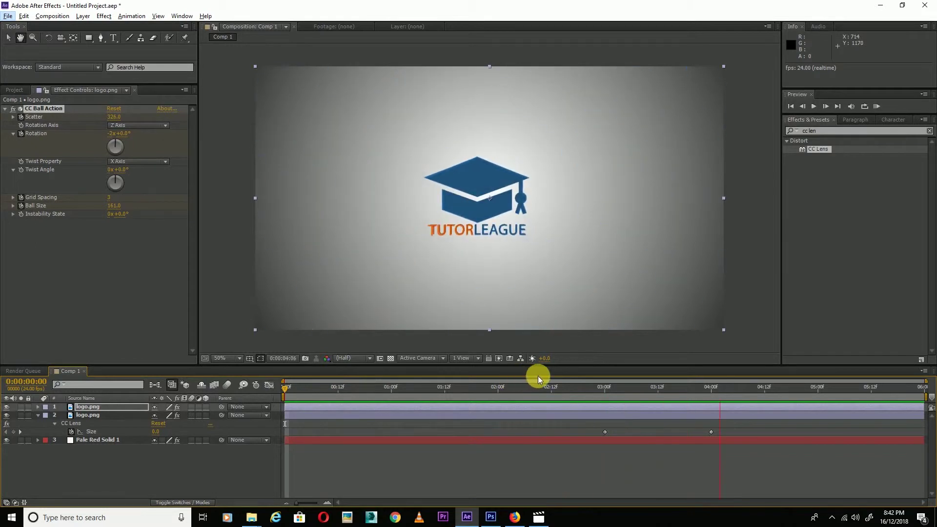
{"action": "left_click", "coordinate": [499, 187]}
{"action": "scroll", "coordinate": [503, 192], "scroll_direction": "up", "scroll_amount": 4}
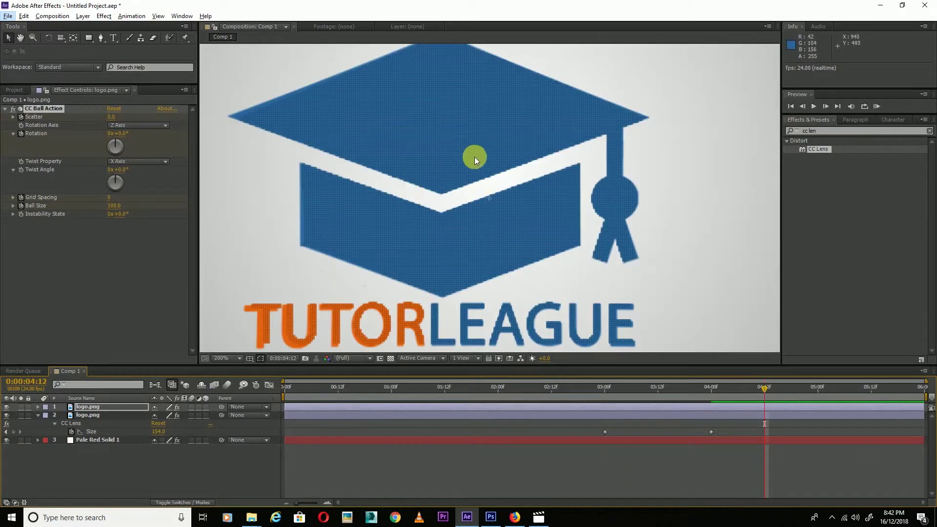
{"action": "scroll", "coordinate": [474, 157], "scroll_direction": "down", "scroll_amount": 2}
{"action": "left_click_drag", "start_coordinate": [702, 391], "coordinate": [609, 391]}
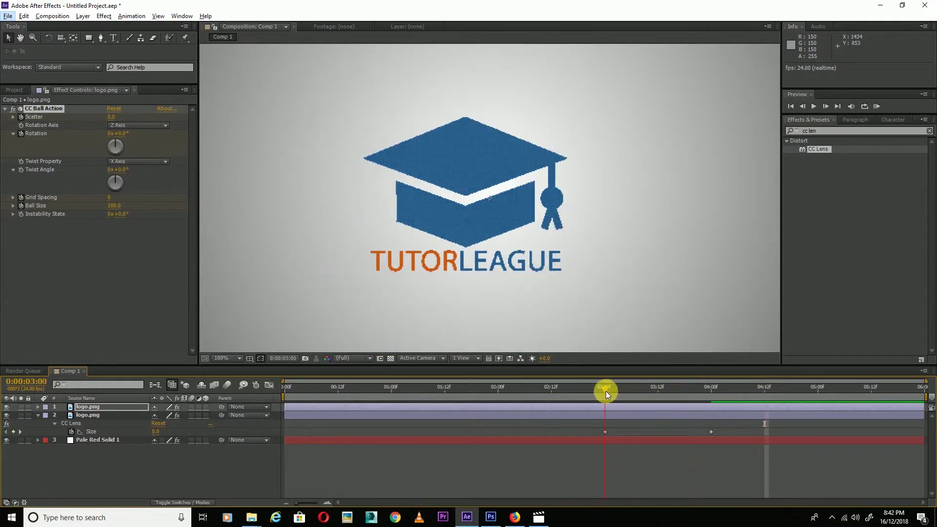
Add another logo.png layer and delete the second logo layer's part after 3:00
{"action": "left_click", "coordinate": [13, 91]}
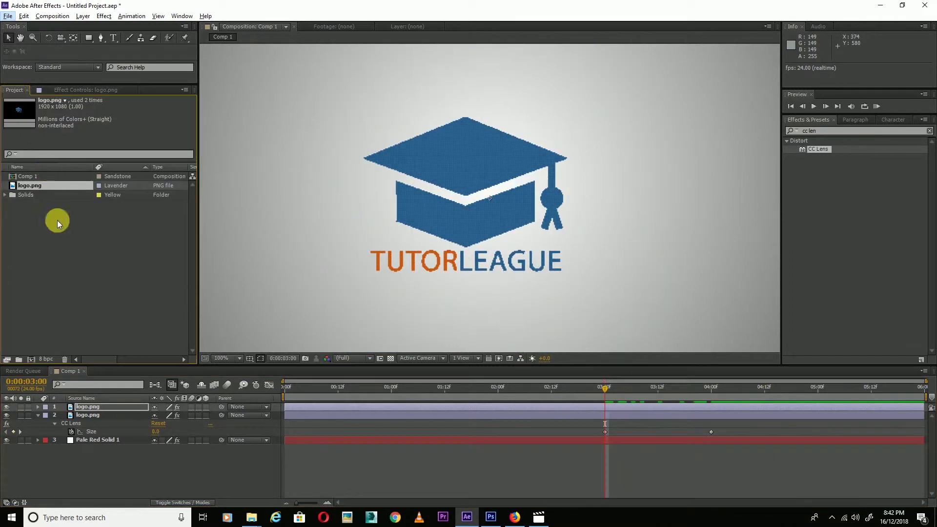
{"action": "mouse_move", "coordinate": [22, 187]}
{"action": "left_mouse_down"}
{"action": "mouse_move", "coordinate": [103, 339]}
{"action": "mouse_move", "coordinate": [79, 407]}
{"action": "left_mouse_up"}
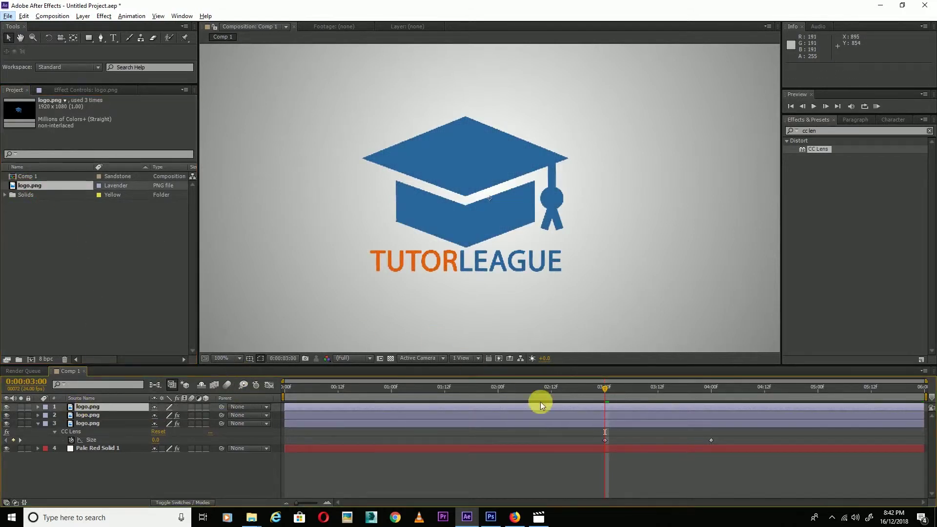
{"action": "left_click", "coordinate": [611, 416]}
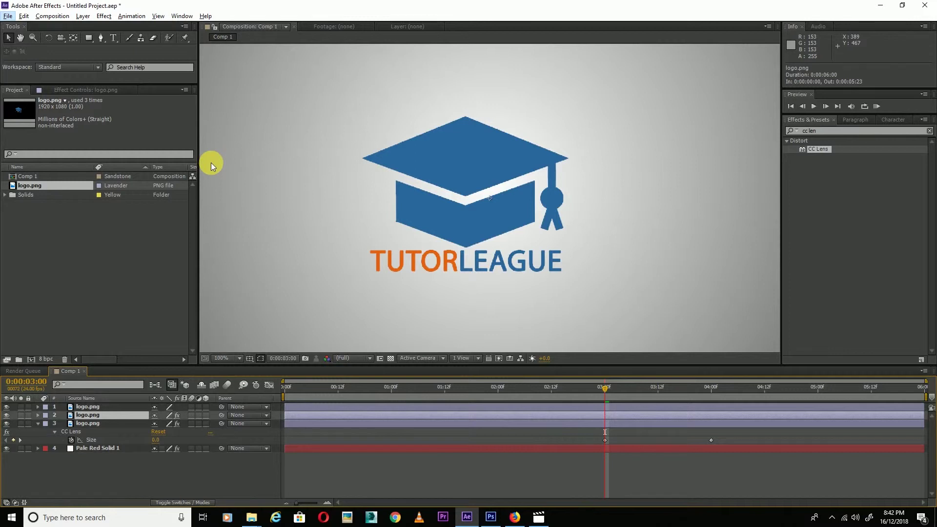
{"action": "key", "text": "ctrl+shift+d"}
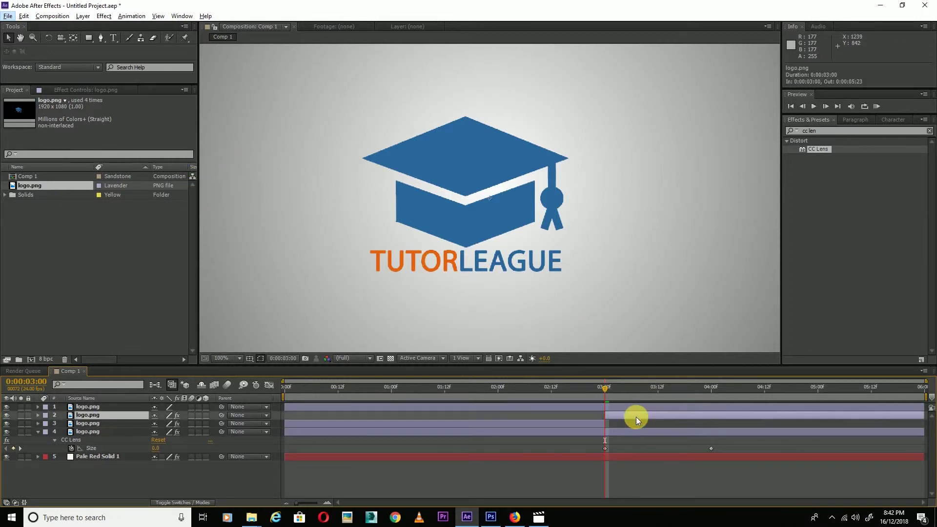
{"action": "key", "text": "Delete"}
Split the top logo layer at 3:00, delete its first half, and preview the handover
{"action": "left_click", "coordinate": [623, 408]}
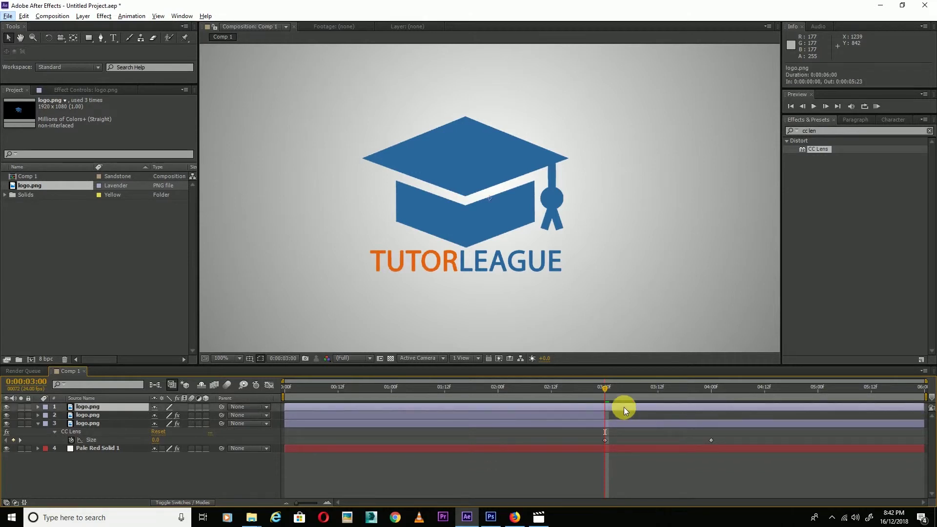
{"action": "key", "text": "ctrl+shift+d"}
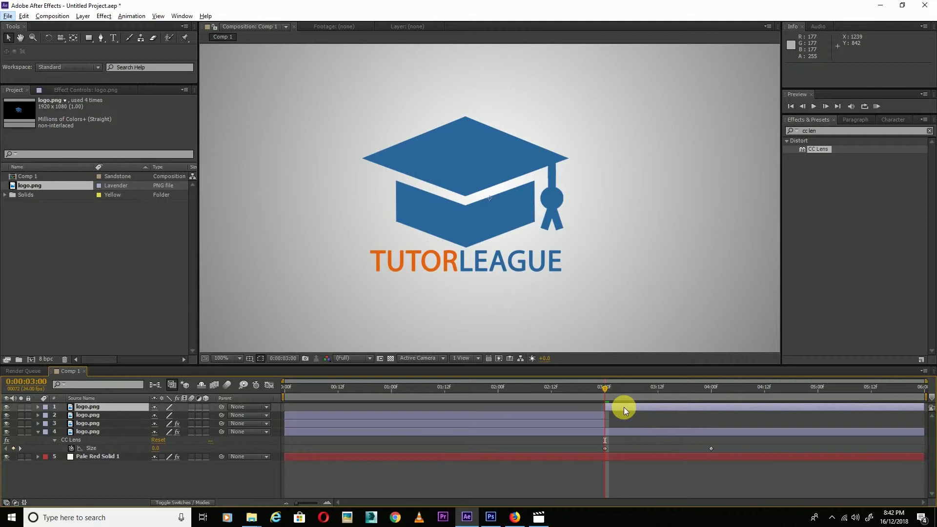
{"action": "left_click", "coordinate": [585, 415]}
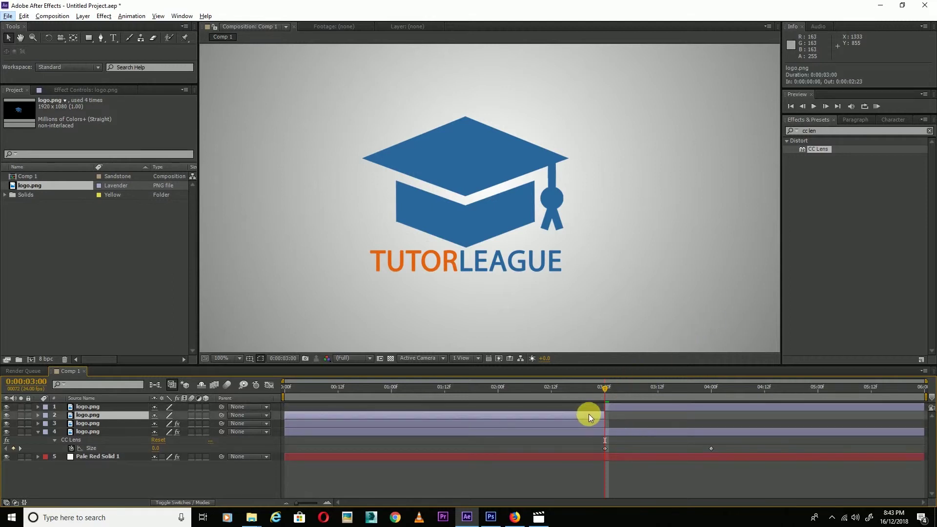
{"action": "key", "text": "Delete"}
{"action": "left_click", "coordinate": [600, 386]}
{"action": "key", "text": "space"}
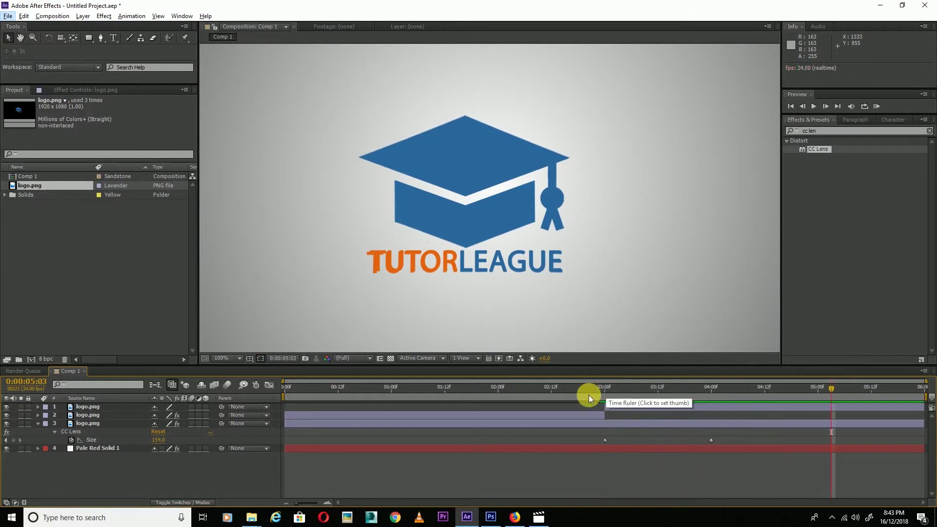
Replay the intro from frame 0 to watch the scattered balls form the TutorLeague logo
{"action": "key", "text": "space"}
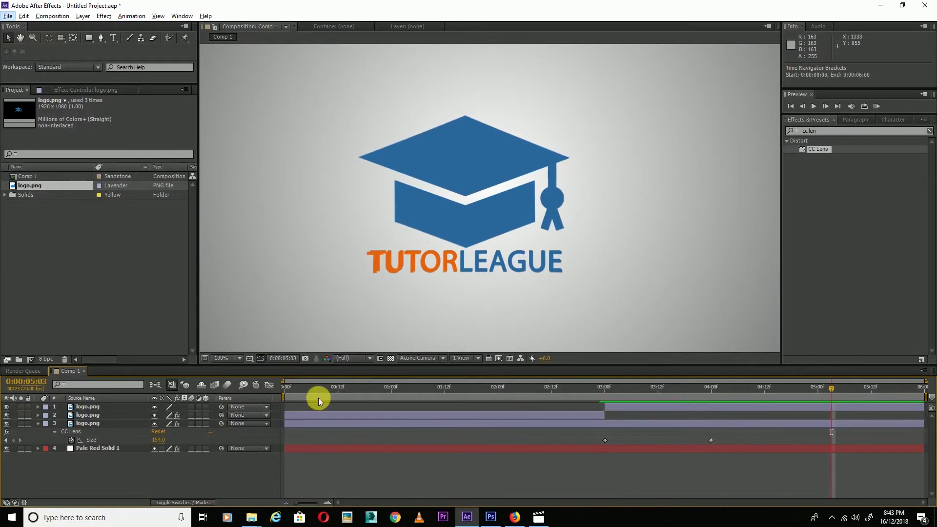
{"action": "left_click", "coordinate": [285, 387]}
{"action": "key", "text": "space"}
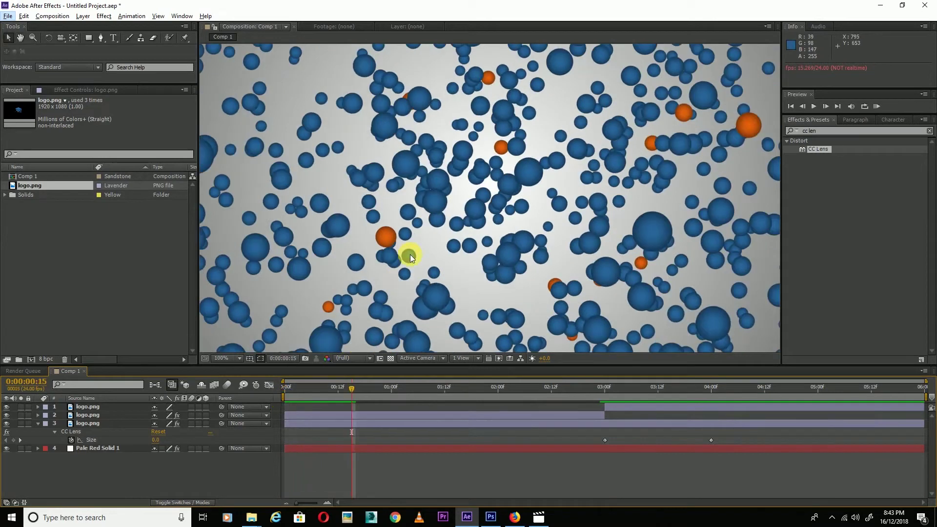
{"action": "scroll", "coordinate": [408, 260], "scroll_direction": "down", "scroll_amount": 2}
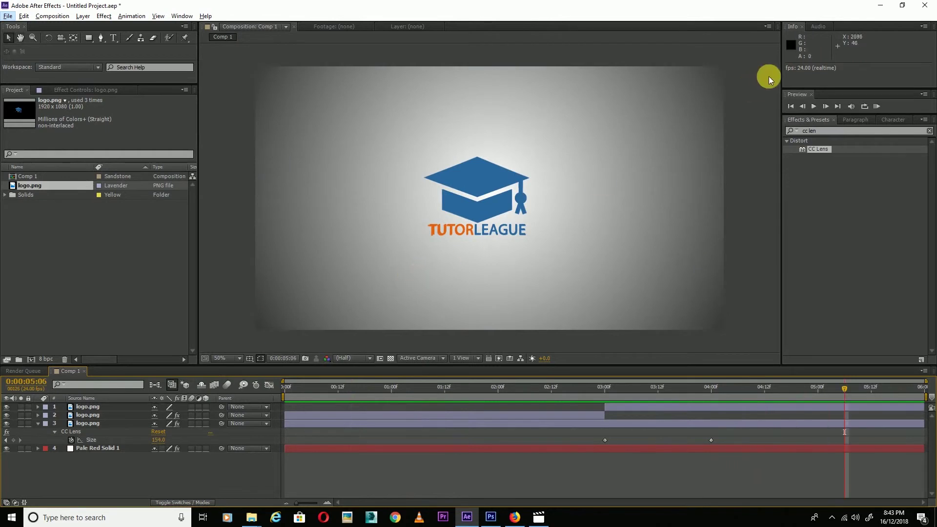
{"action": "left_click", "coordinate": [810, 131]}
Apply CC Force Motion Blur to layer 3 and check the blur at 3:06 and frame 0
{"action": "type", "text": "cc fo"}
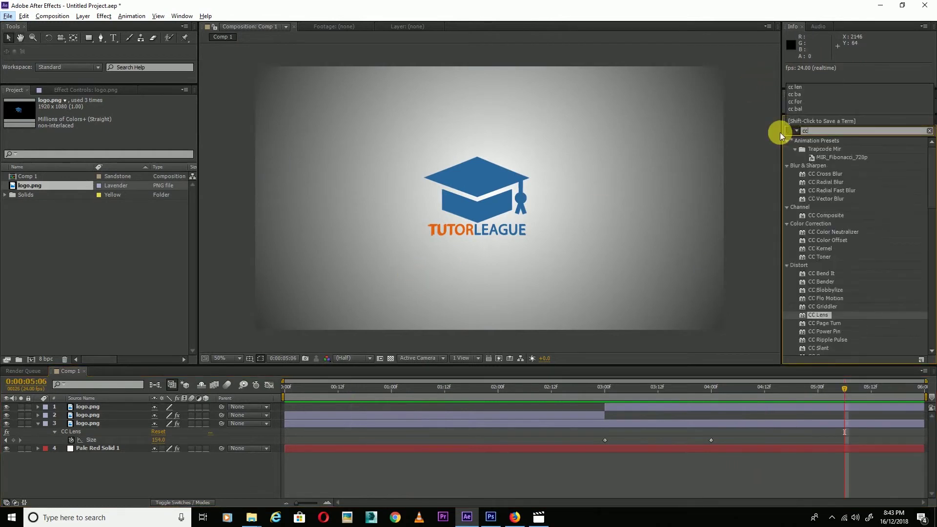
{"action": "mouse_move", "coordinate": [831, 149]}
{"action": "left_mouse_down"}
{"action": "mouse_move", "coordinate": [104, 425]}
{"action": "mouse_move", "coordinate": [101, 415]}
{"action": "mouse_move", "coordinate": [101, 476]}
{"action": "mouse_move", "coordinate": [835, 149]}
{"action": "mouse_move", "coordinate": [122, 424]}
{"action": "left_mouse_up"}
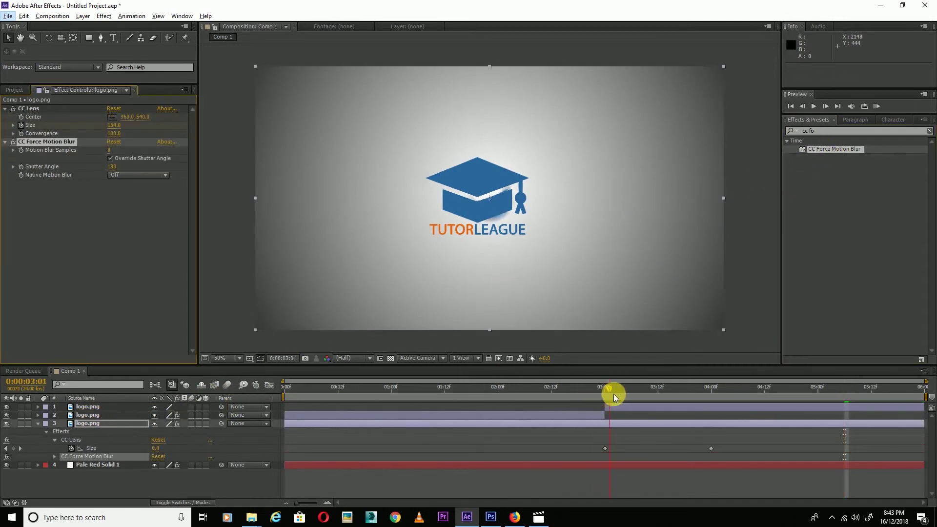
{"action": "left_click", "coordinate": [646, 388]}
{"action": "left_click_drag", "start_coordinate": [611, 394], "coordinate": [283, 415]}
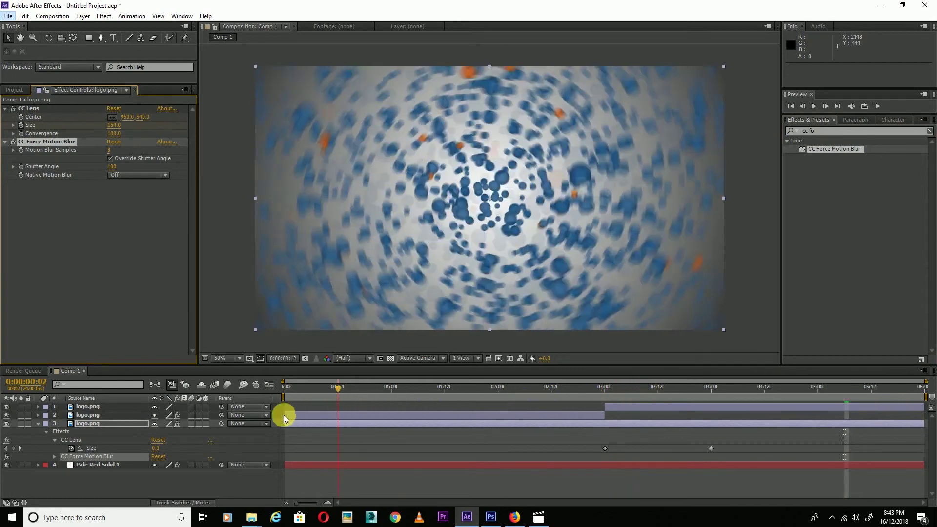